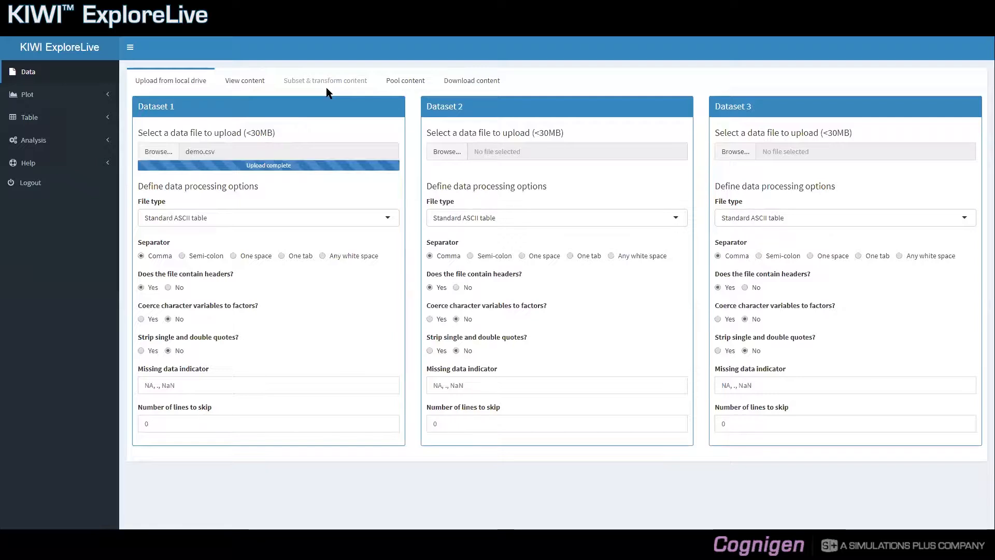
Open the linked plots page and select One per ID as the dataset to plot.
click(325, 83)
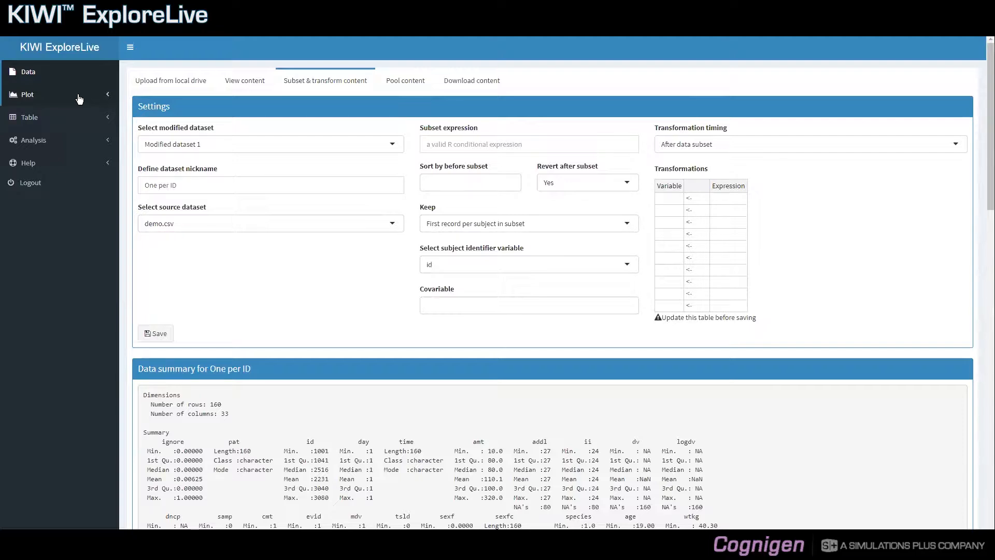
click(79, 98)
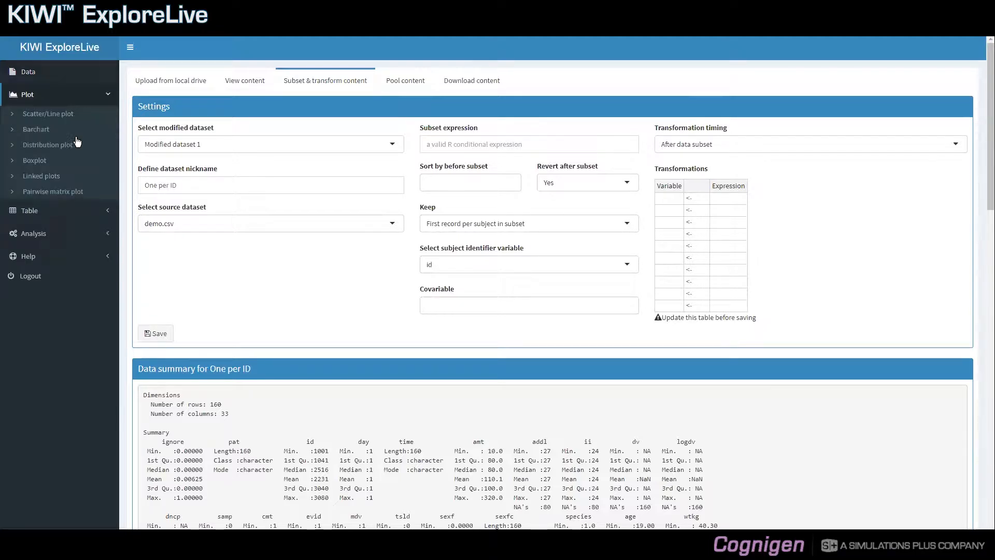
click(79, 179)
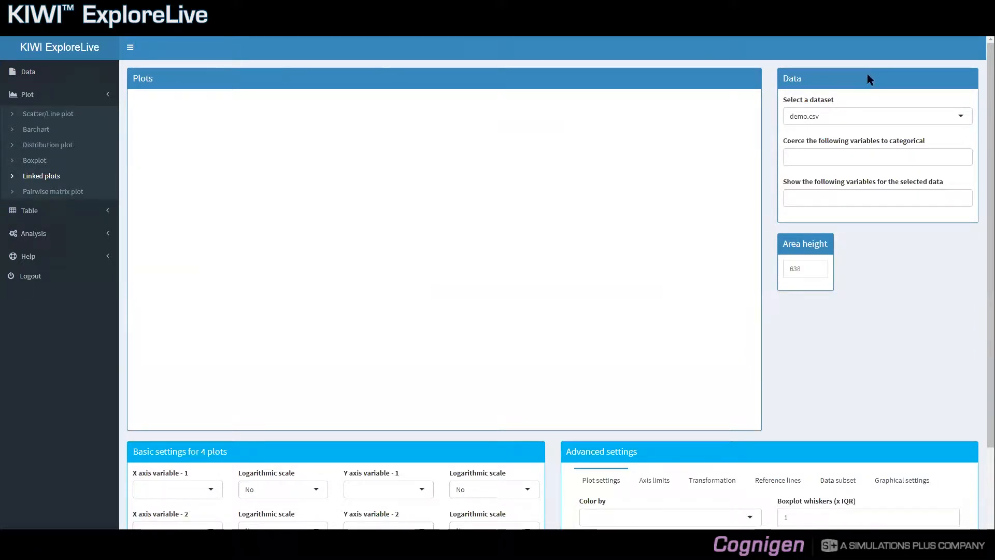
click(874, 114)
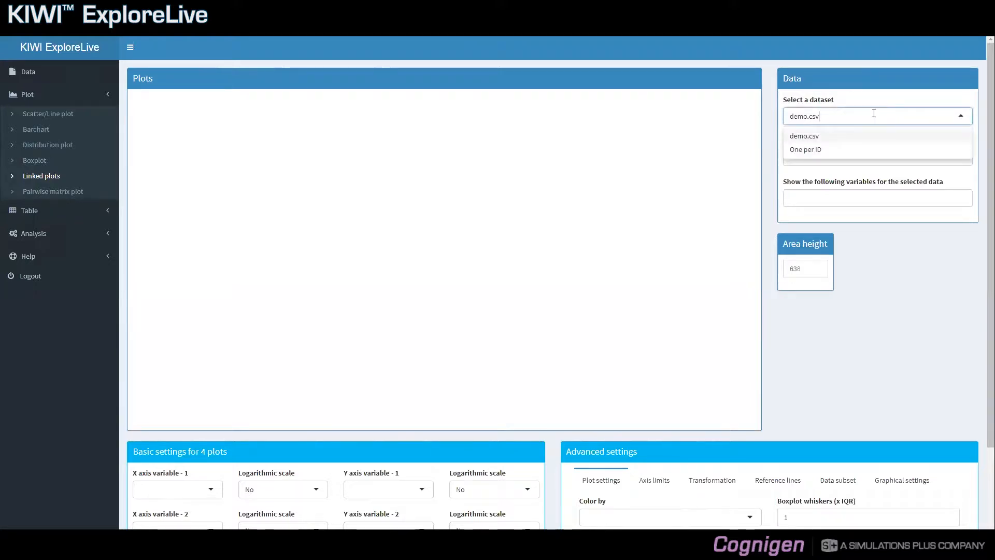
click(874, 151)
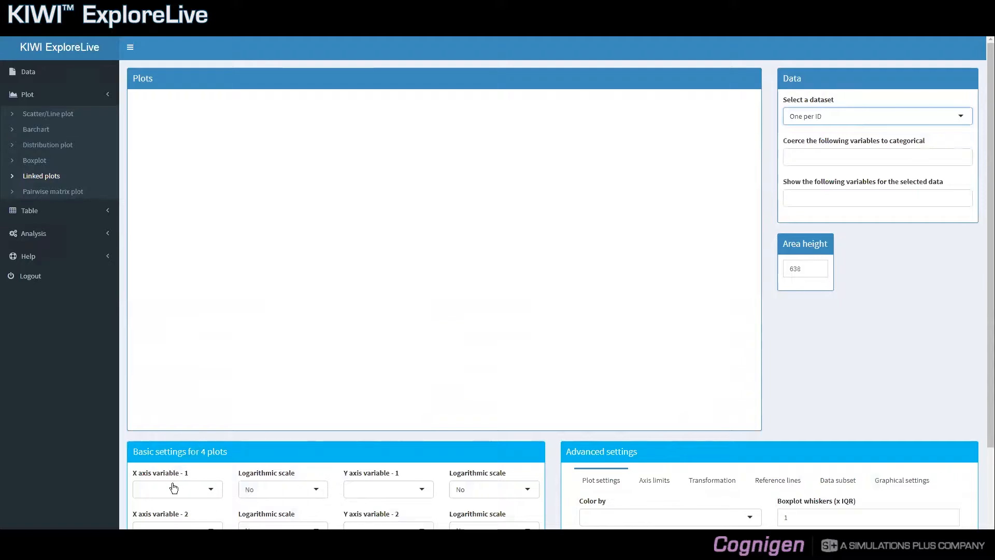
Set up the first linked plot with age on the X axis and wtkg on the Y axis.
scroll(173, 487, down, 2)
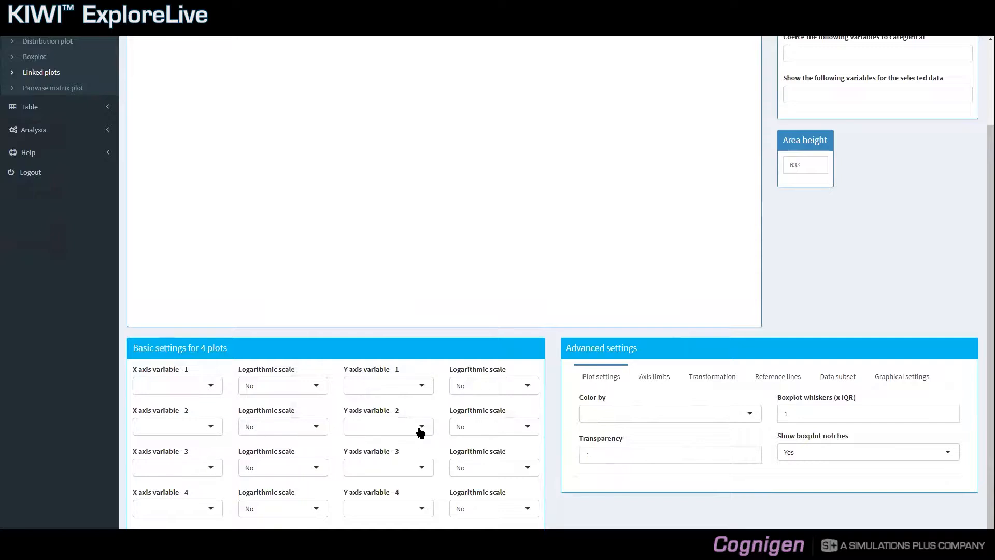
click(195, 389)
text(age)
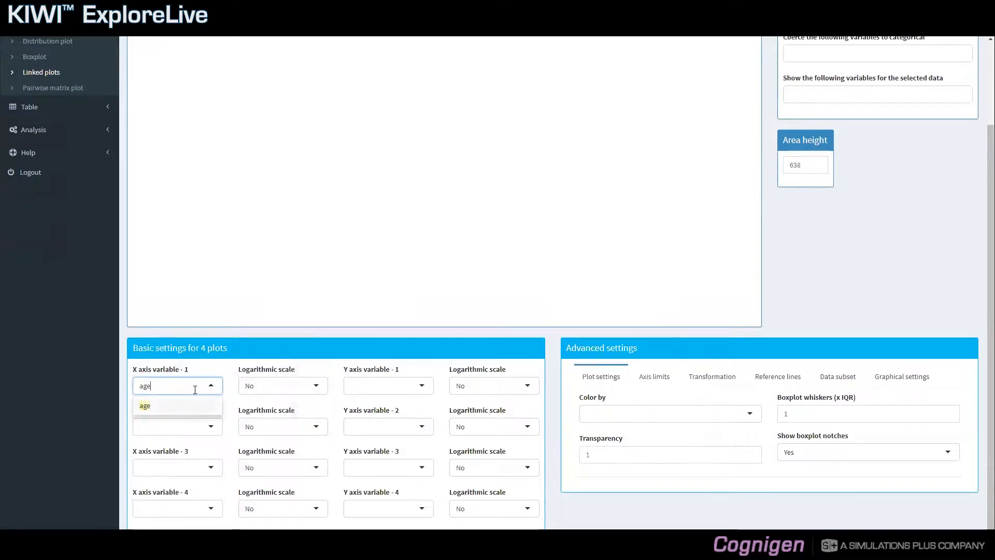
key(Return)
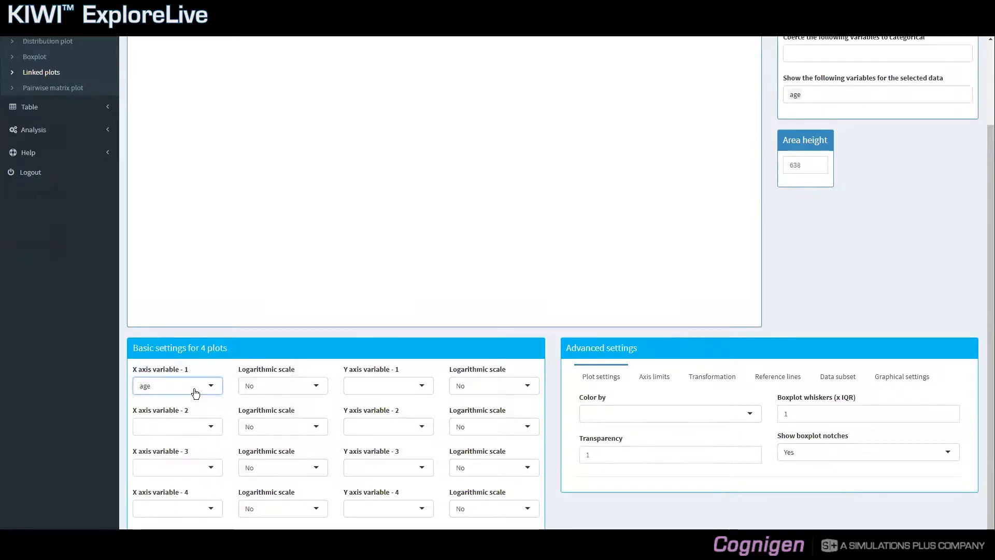
click(371, 386)
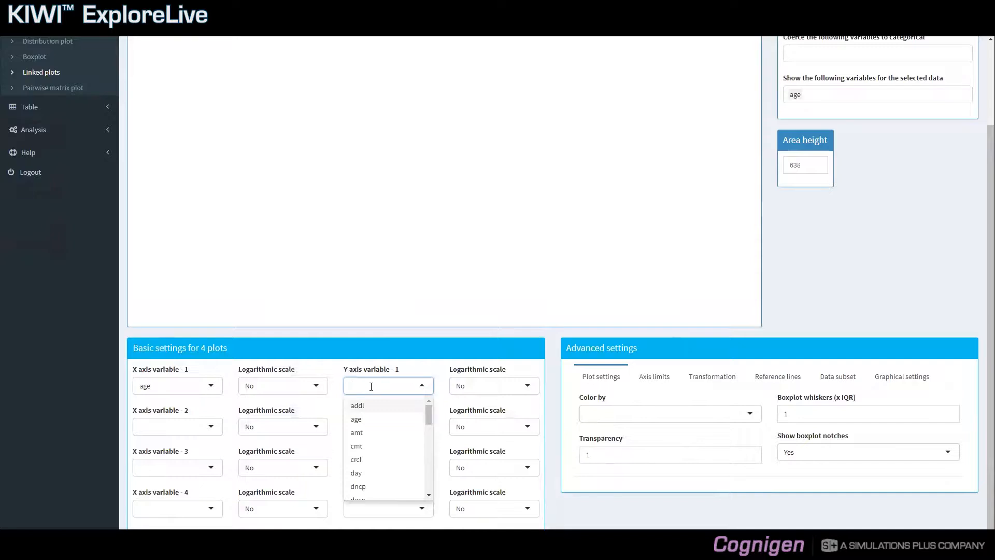
text(wtkg)
key(Return)
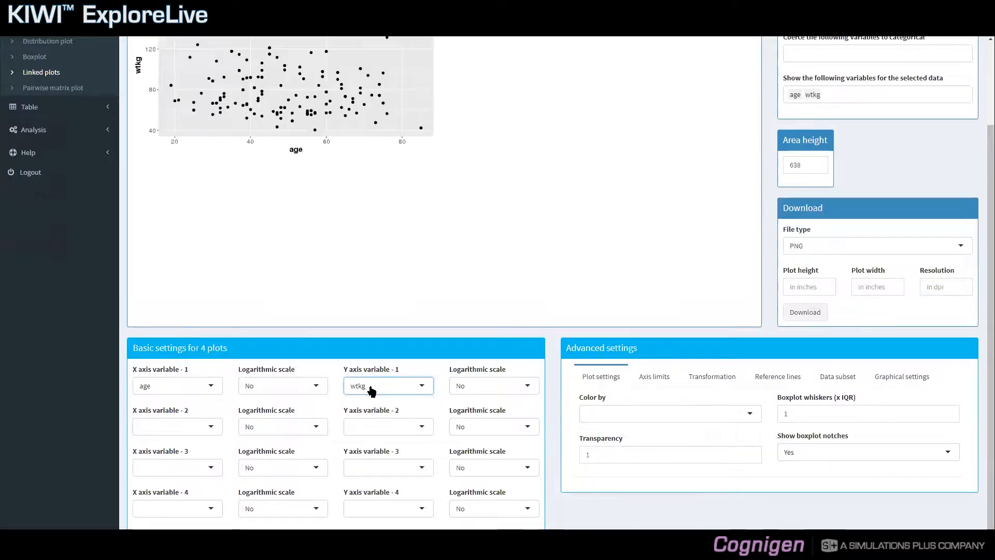
scroll(370, 389, up, 1)
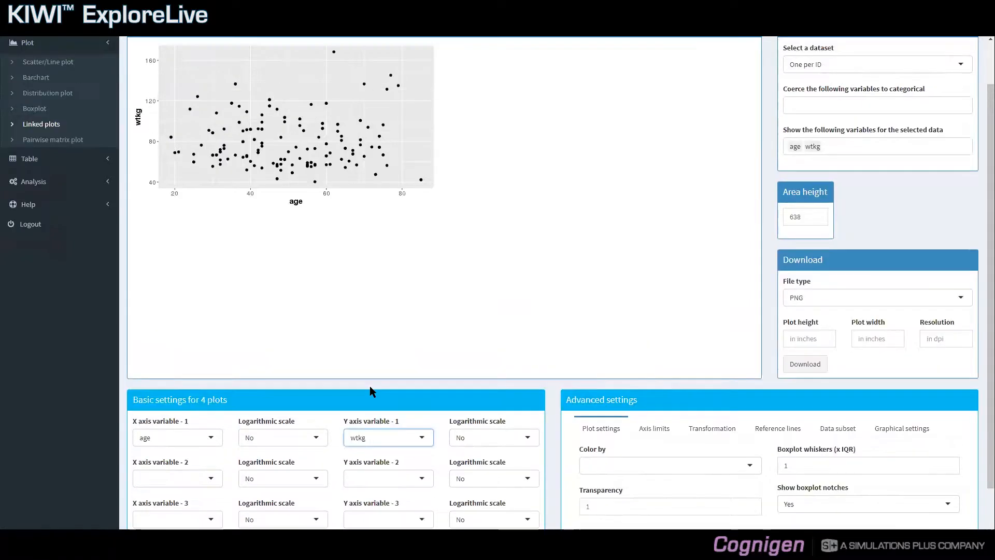
scroll(269, 301, up, 1)
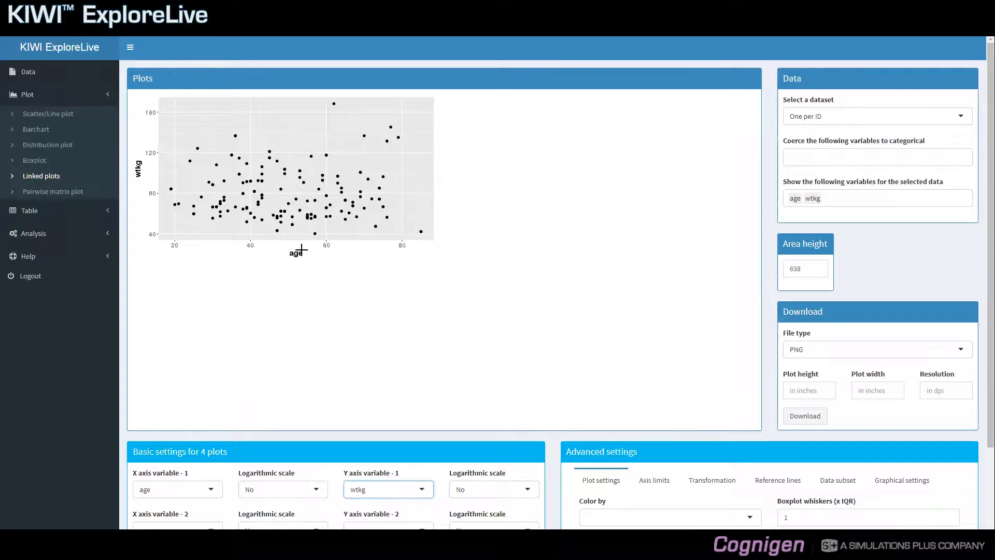
Set up the second linked plot with wtkg on the X axis and crcl on the Y axis.
scroll(167, 466, down, 1)
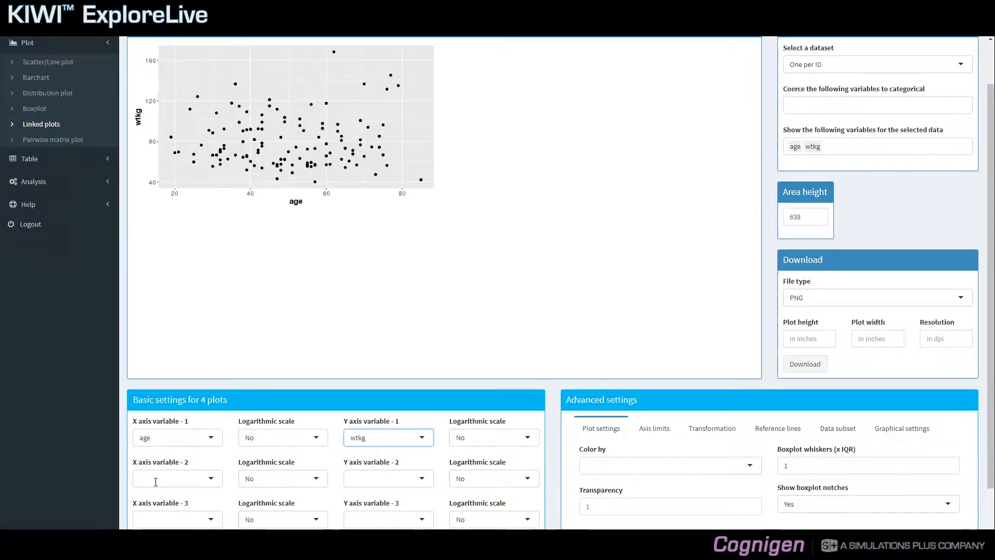
click(156, 479)
text(wtkg)
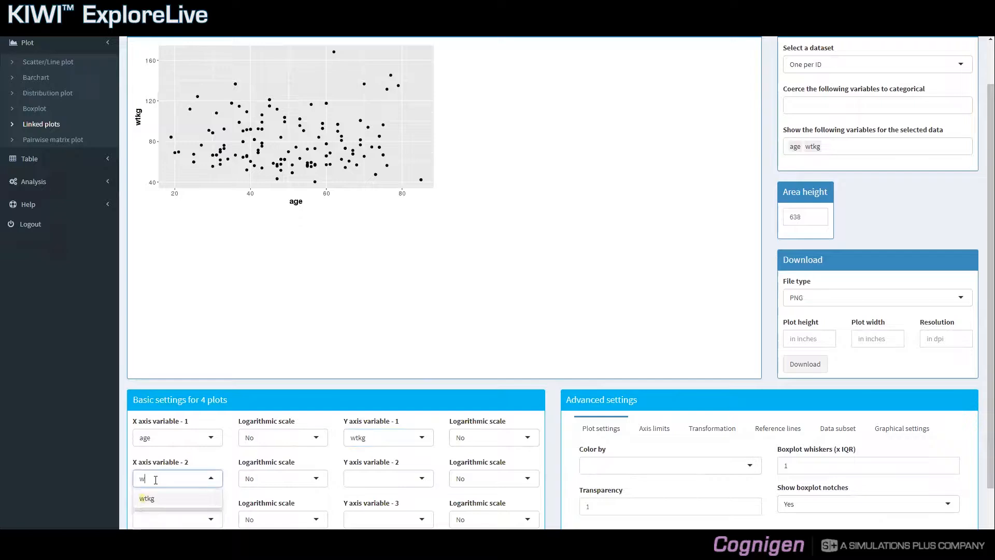
click(366, 483)
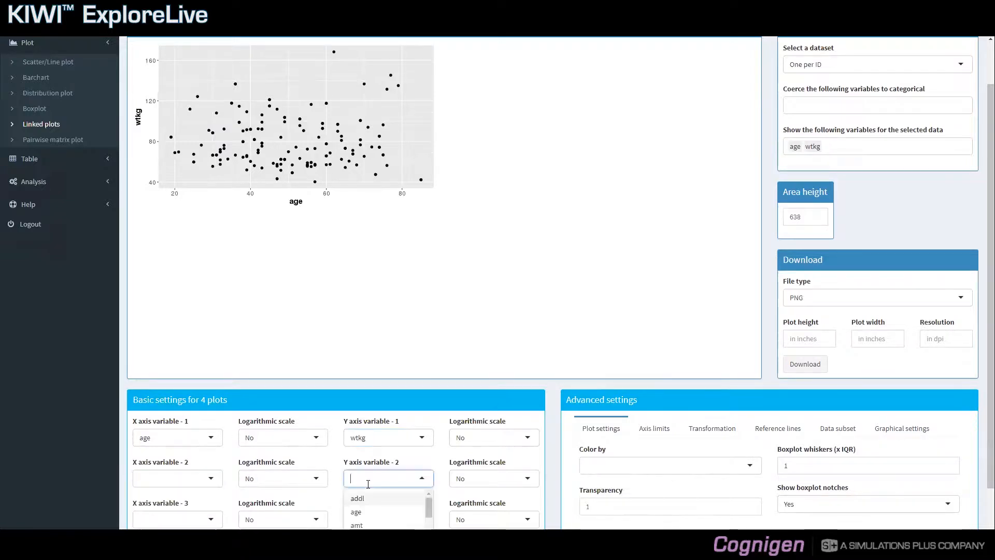
click(182, 479)
text(wtkg)
key(Return)
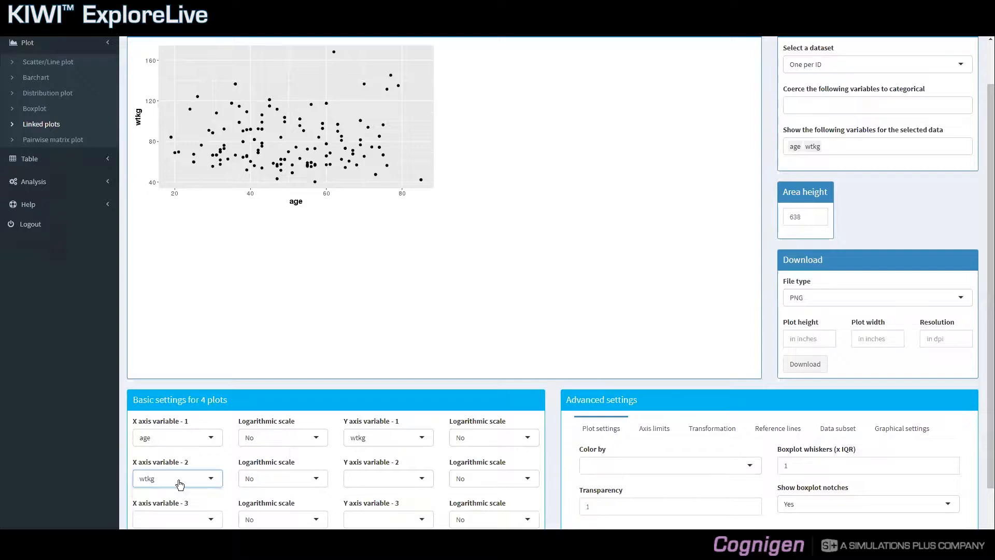
click(393, 478)
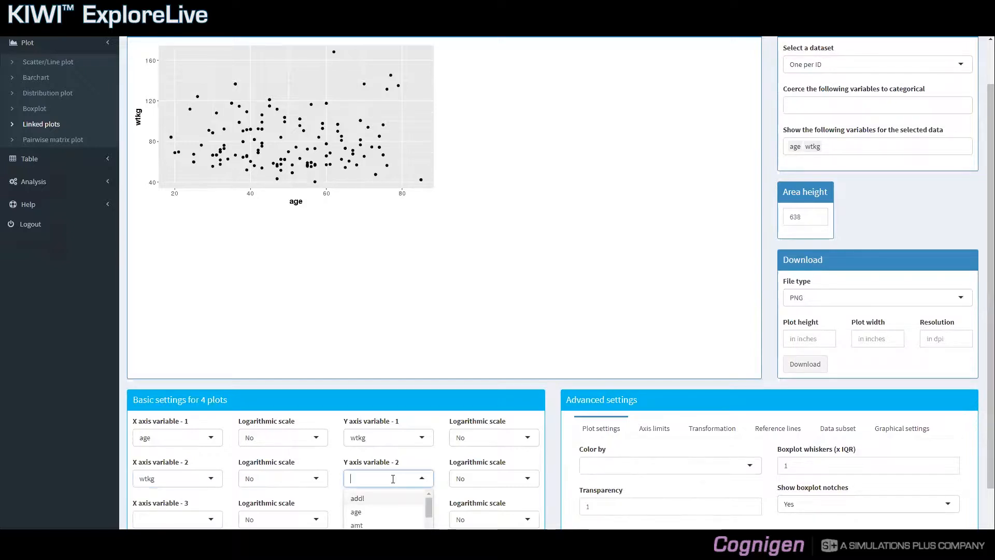
text(crcl)
key(Return)
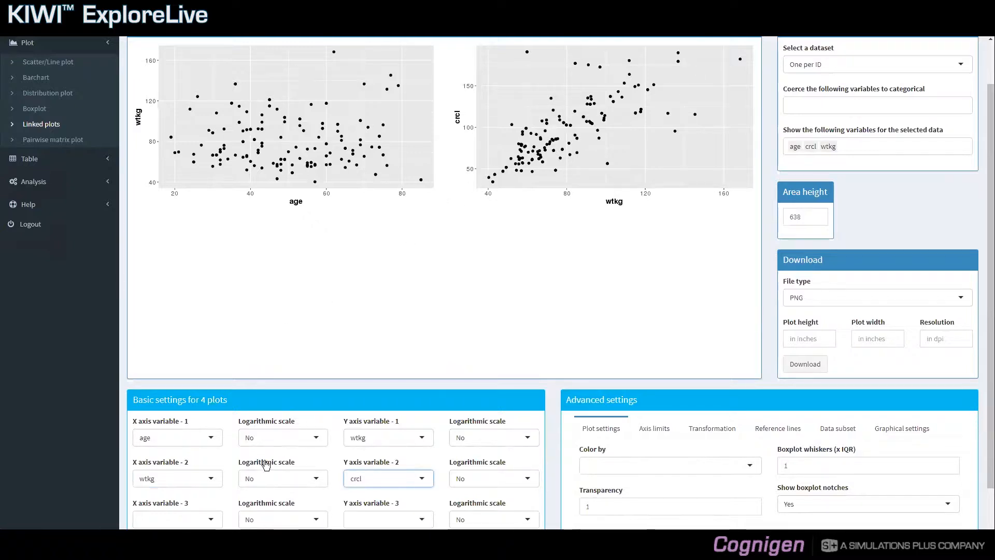
Set up the third linked plot with sexfc on the X axis and wtkg on the Y axis.
click(187, 524)
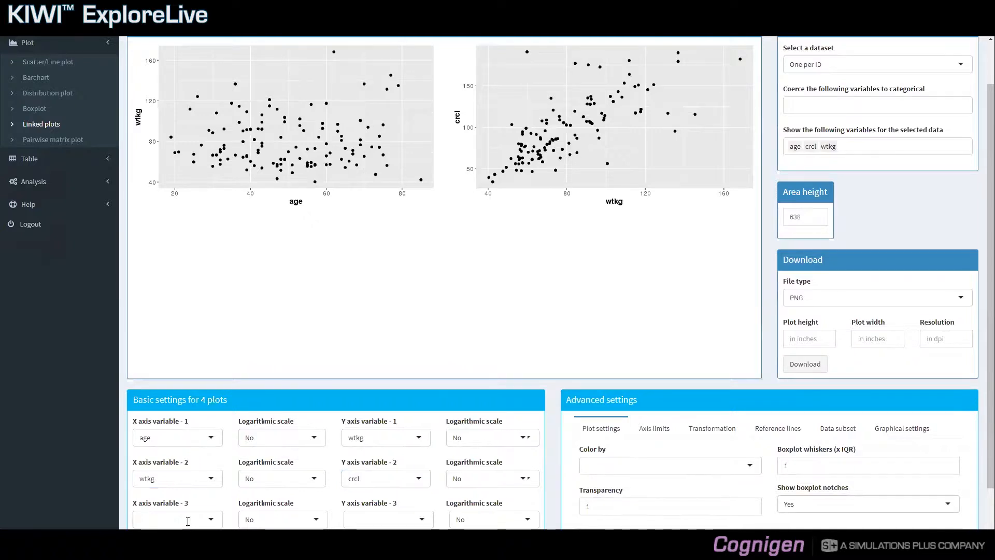
text(sexfc)
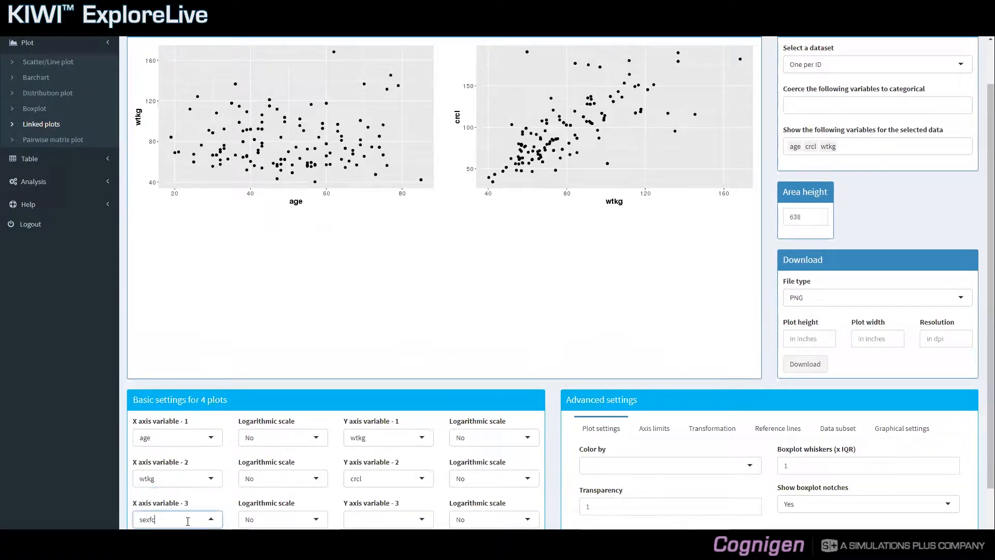
key(Return)
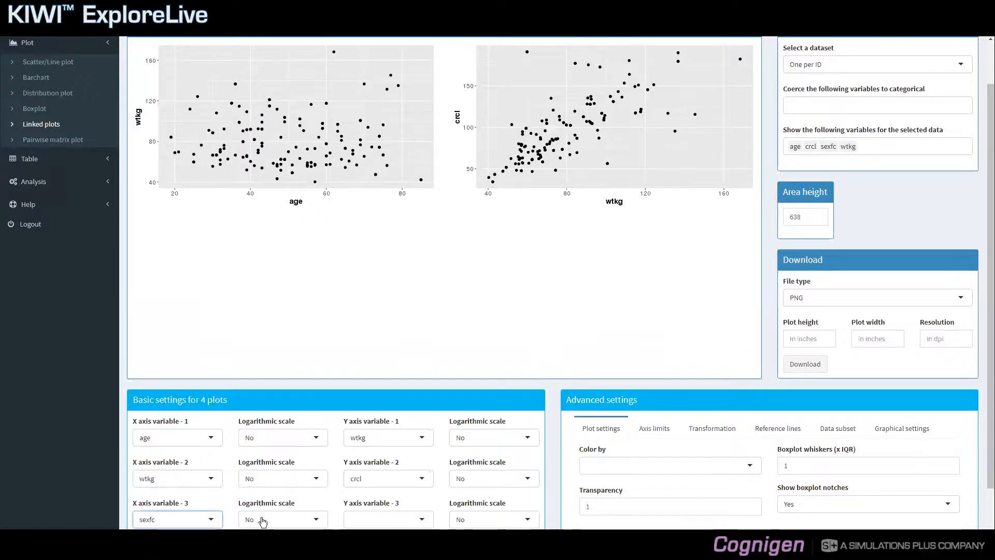
click(349, 519)
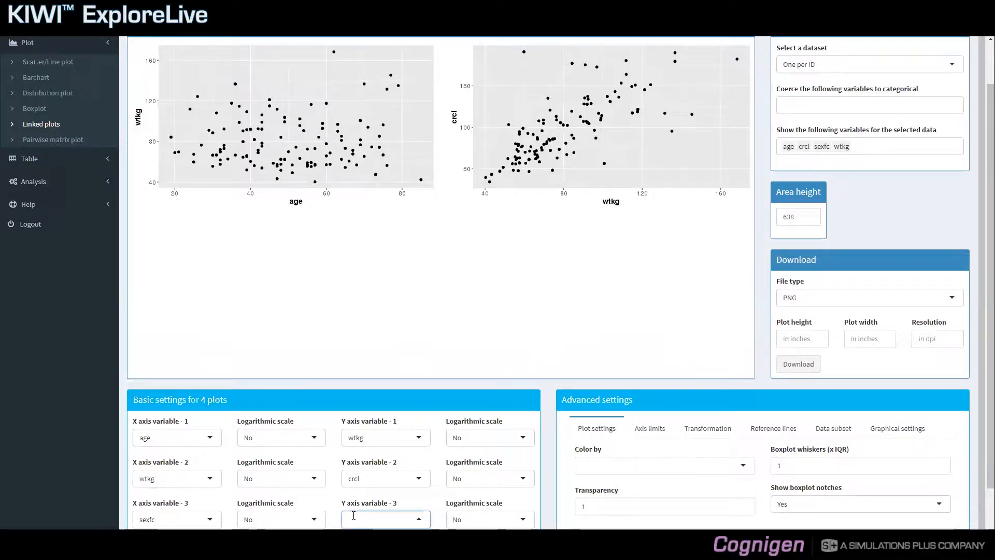
text(wtkg)
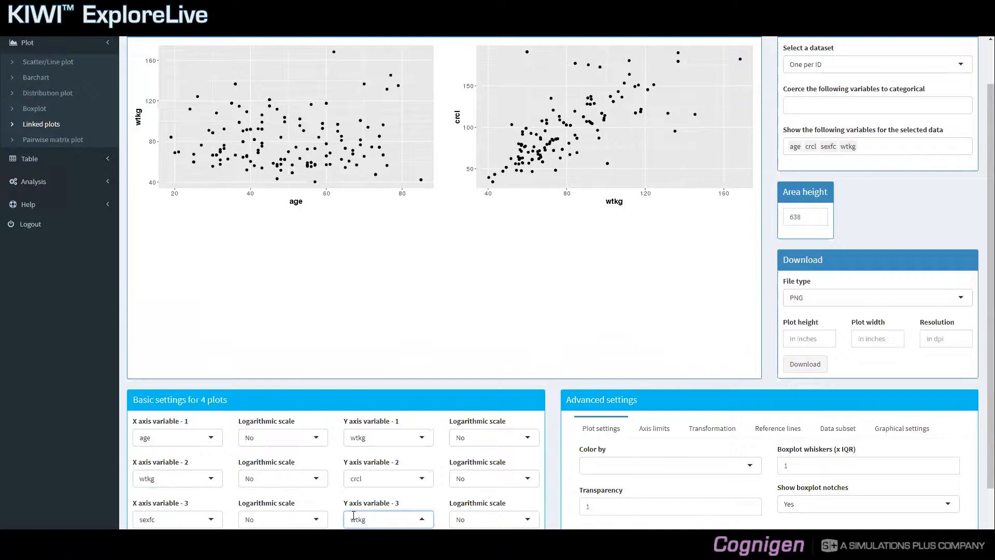
key(Return)
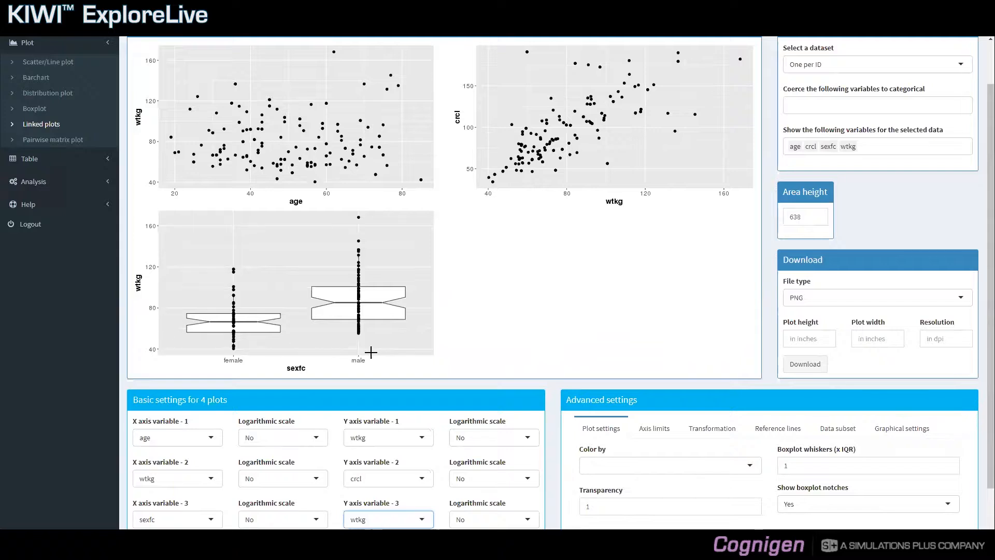
Set up the fourth linked plot with wtkg on the X axis and studyc on the Y axis.
scroll(325, 435, down, 1)
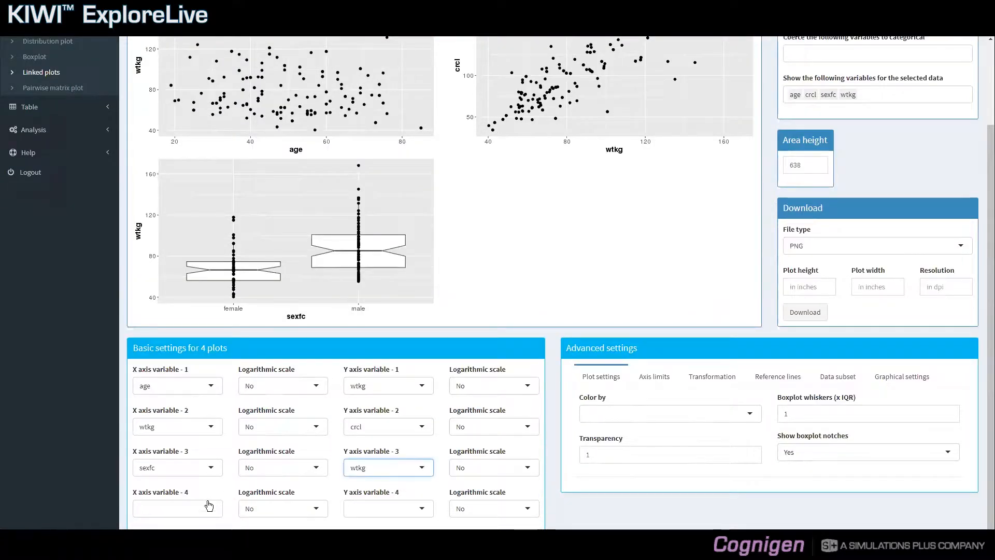
click(187, 509)
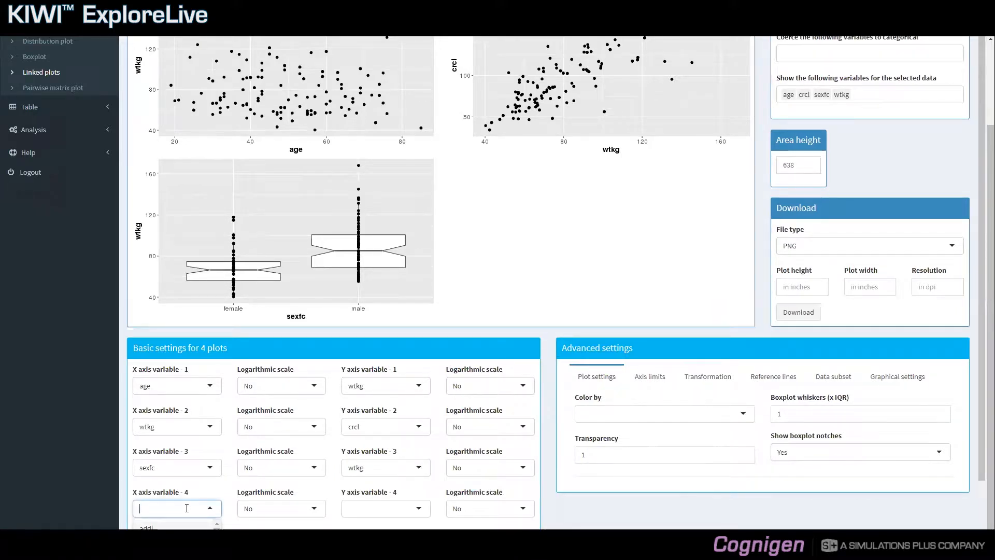
text(wtkg)
key(Return)
click(357, 509)
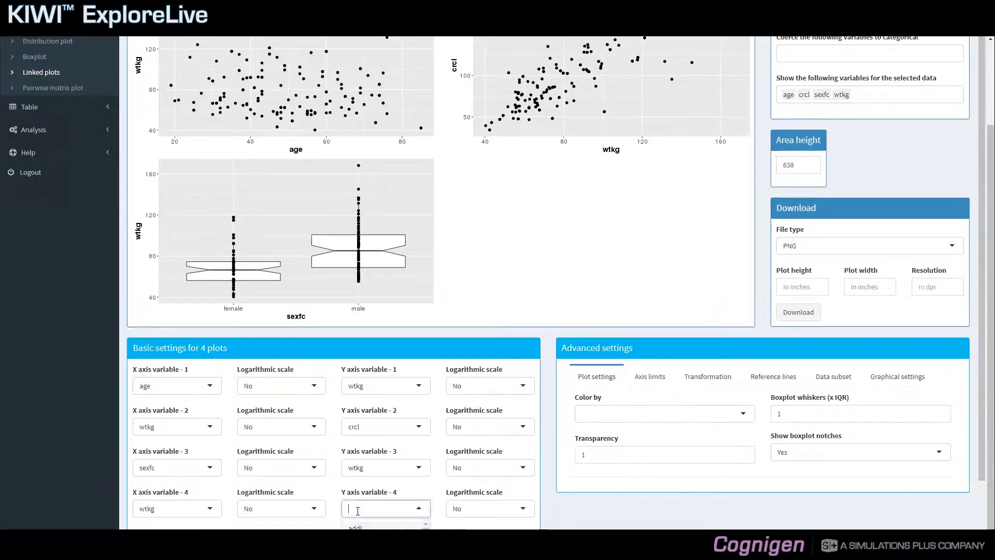
text(stu)
key(Return)
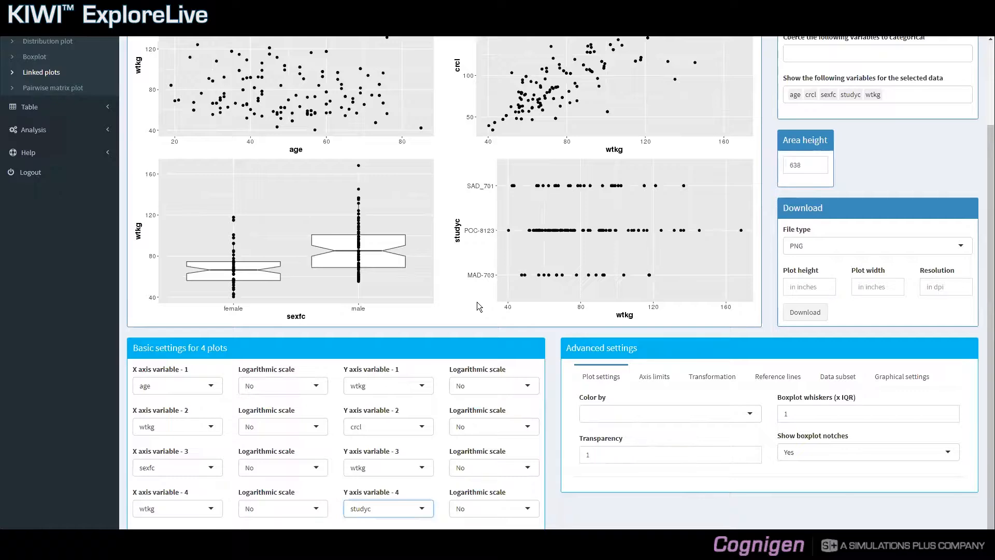
scroll(477, 302, up, 2)
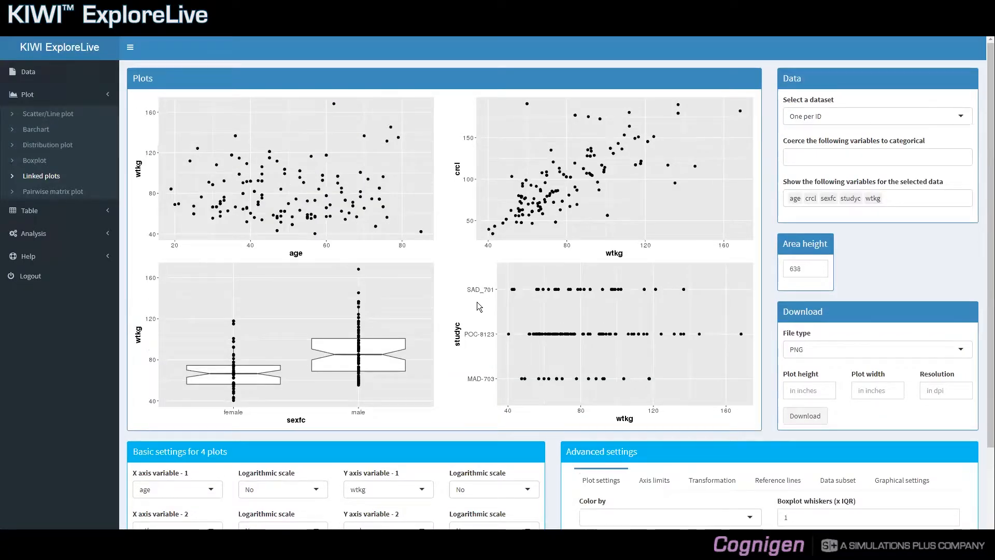
scroll(476, 306, down, 1)
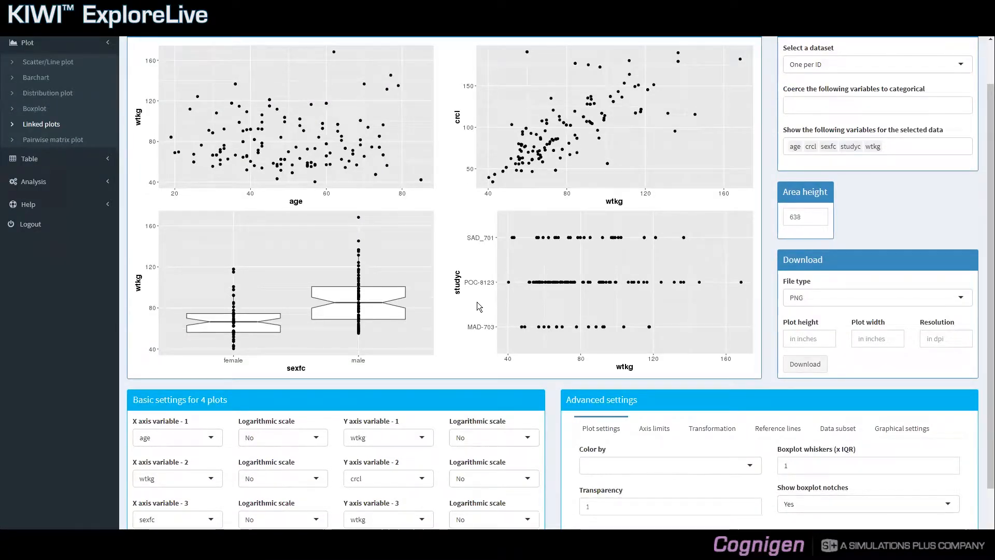
scroll(477, 301, down, 1)
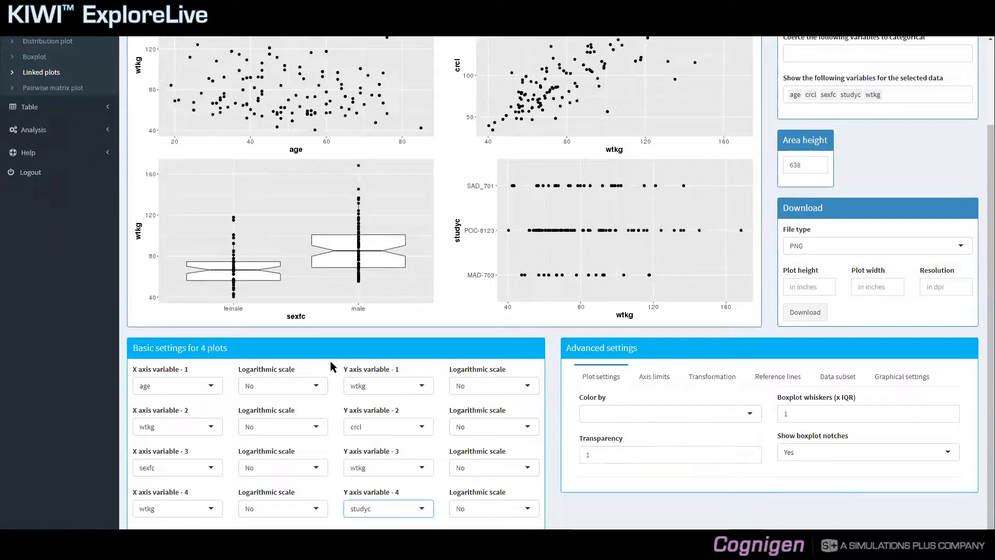
Try a logarithmic scale on the age axis of the first plot and set it back to No.
scroll(333, 369, up, 1)
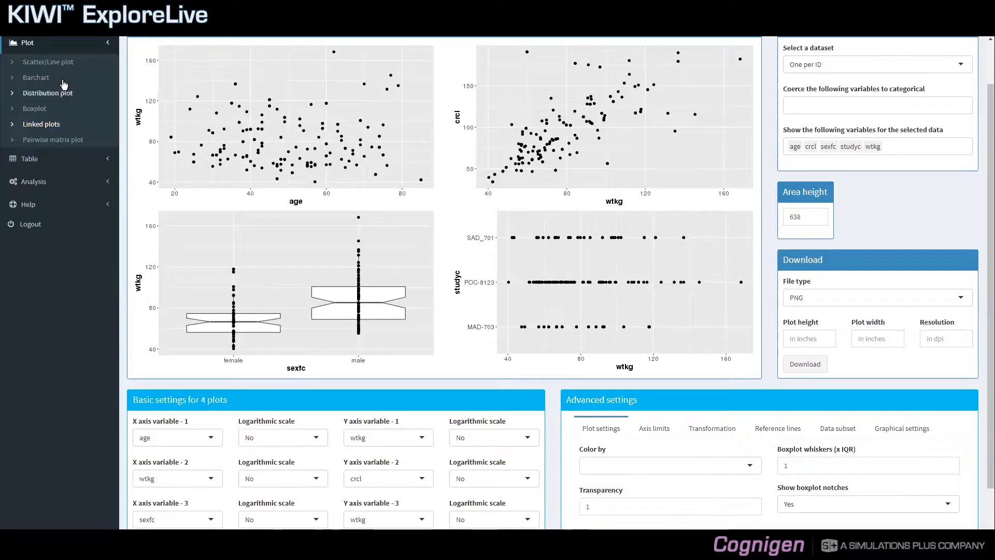
click(313, 438)
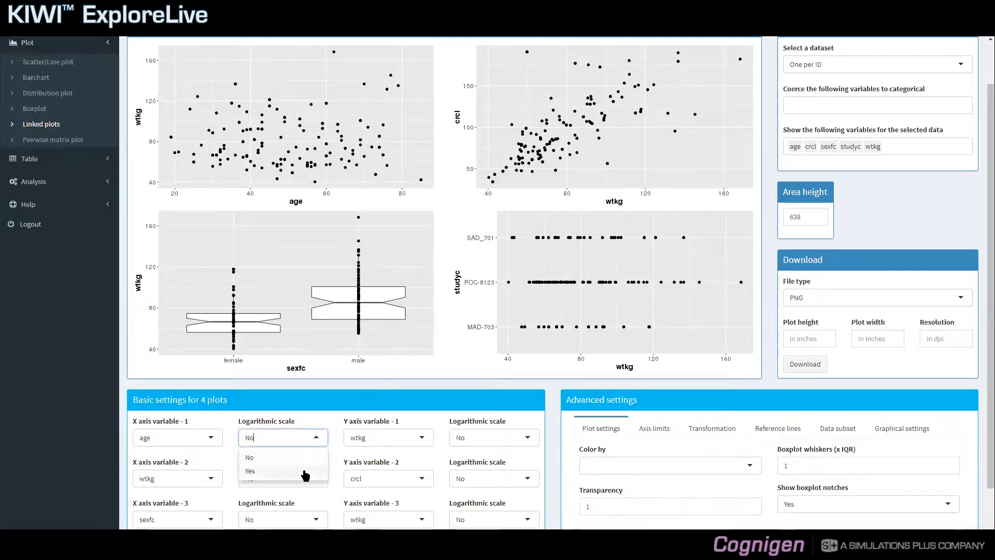
click(305, 472)
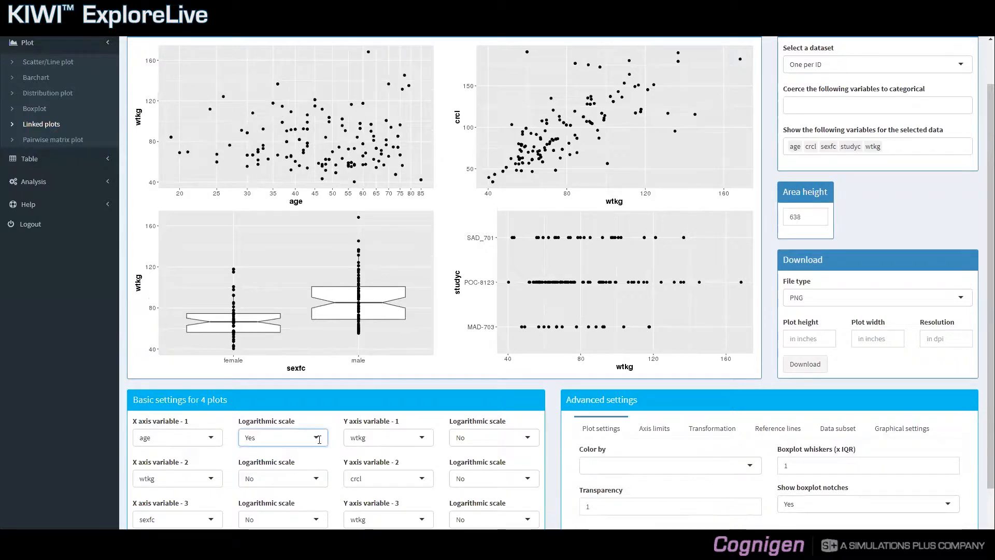
click(318, 439)
click(305, 457)
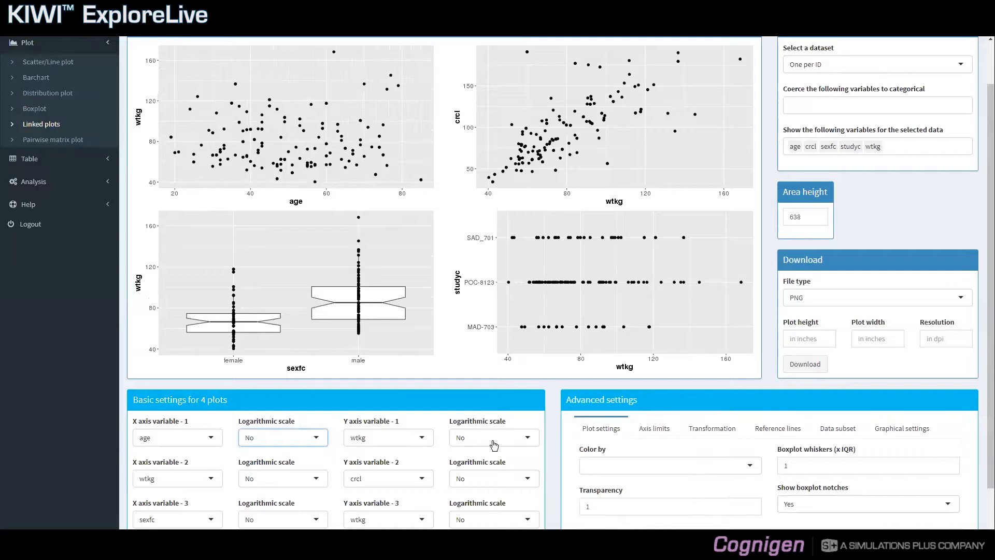
Try horizontal reference lines at 10, 20, 50 and 80 on the first plot, and clear them again.
click(651, 429)
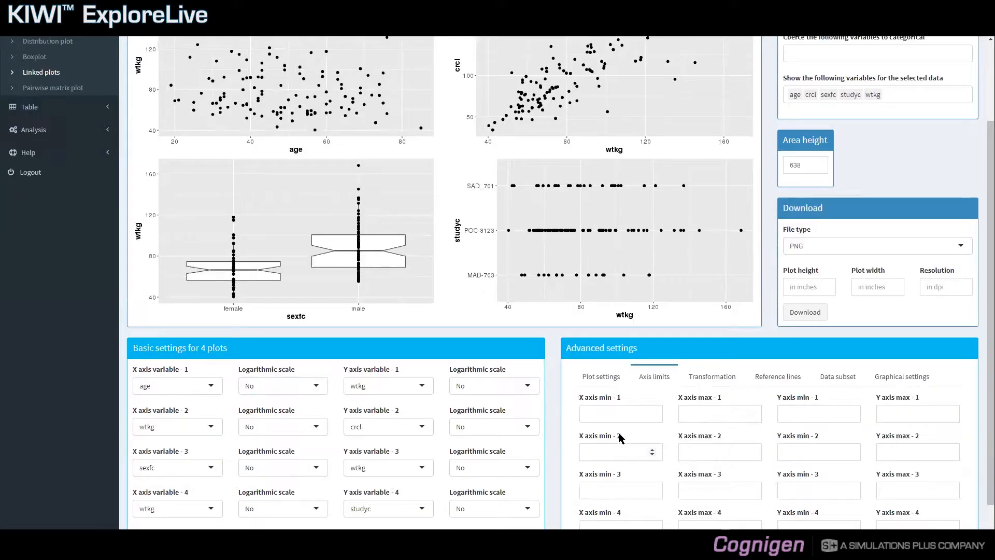
click(765, 435)
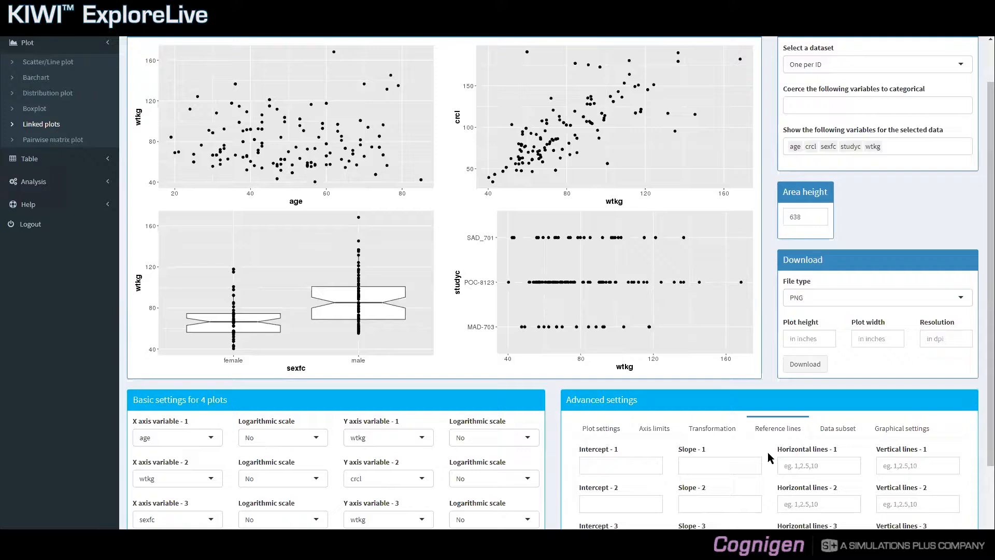
click(791, 464)
text(10,20,50,80)
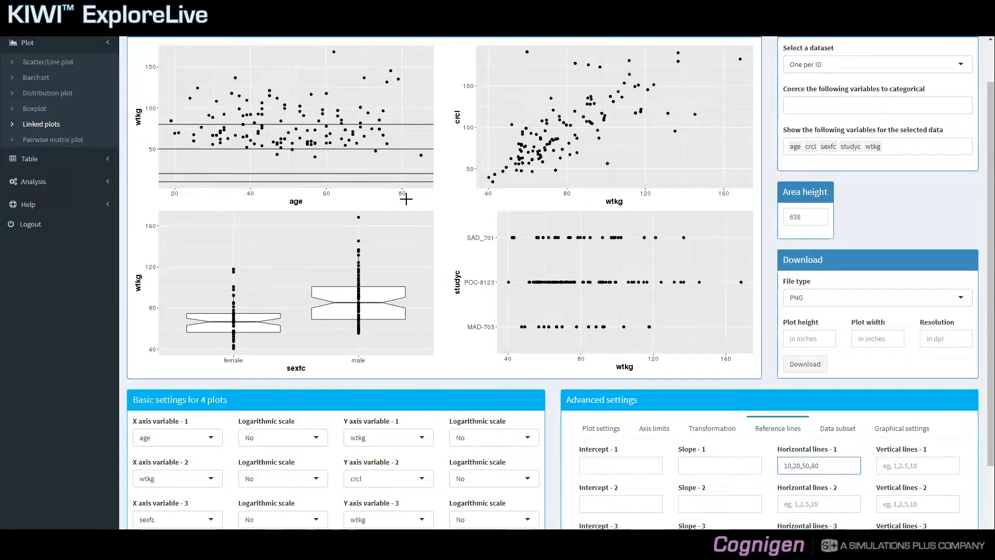
drag(796, 467, 782, 466)
key(BackSpace)
Add a reference line with intercept 0 and slope 1 to the second plot and return to the plot settings.
click(635, 504)
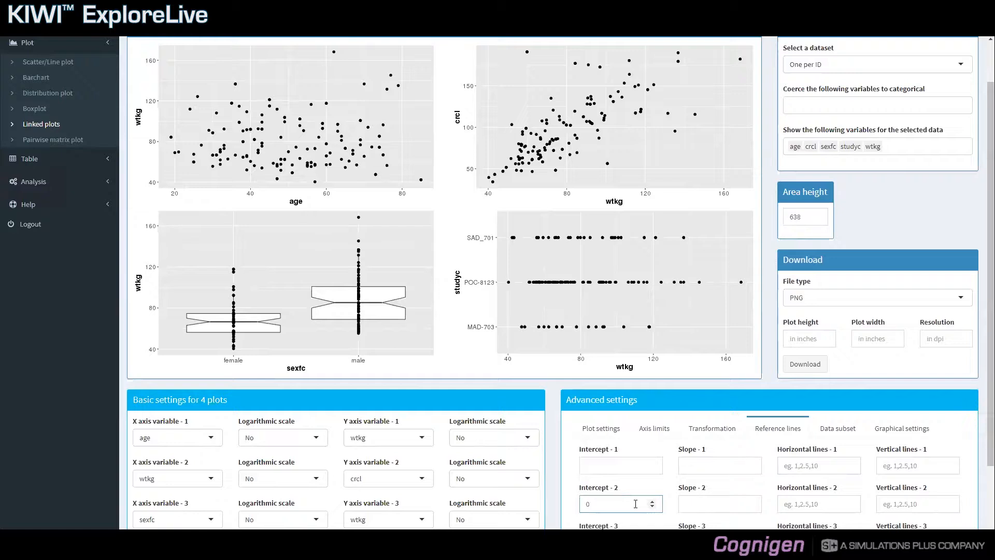
click(697, 504)
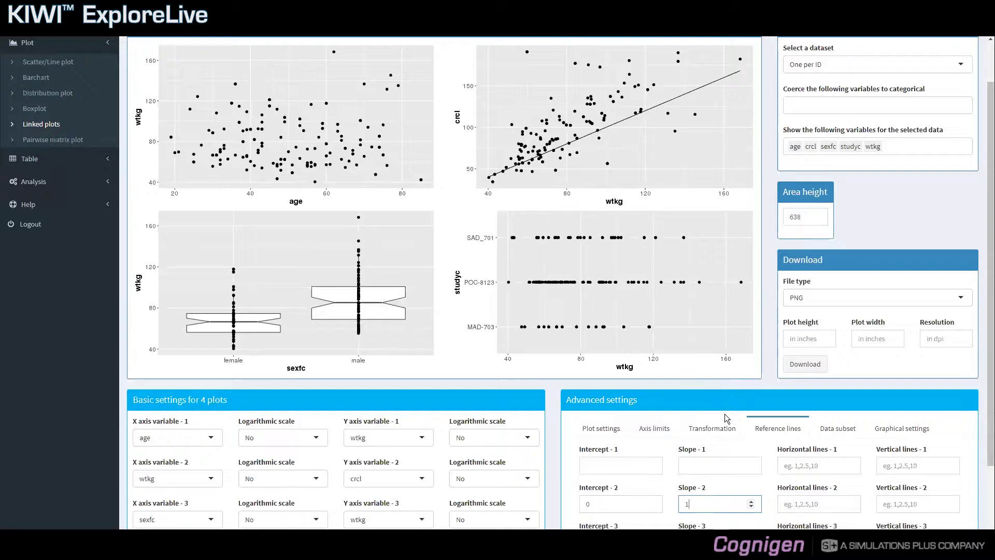
click(606, 431)
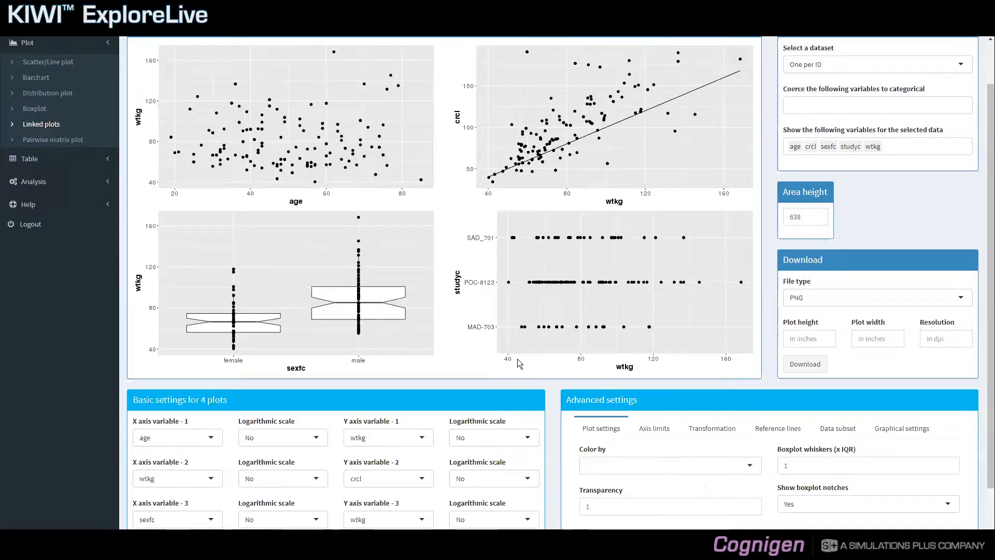
Select the isolated point with the highest crcl in the second plot and dismiss the selection box.
scroll(443, 276, up, 1)
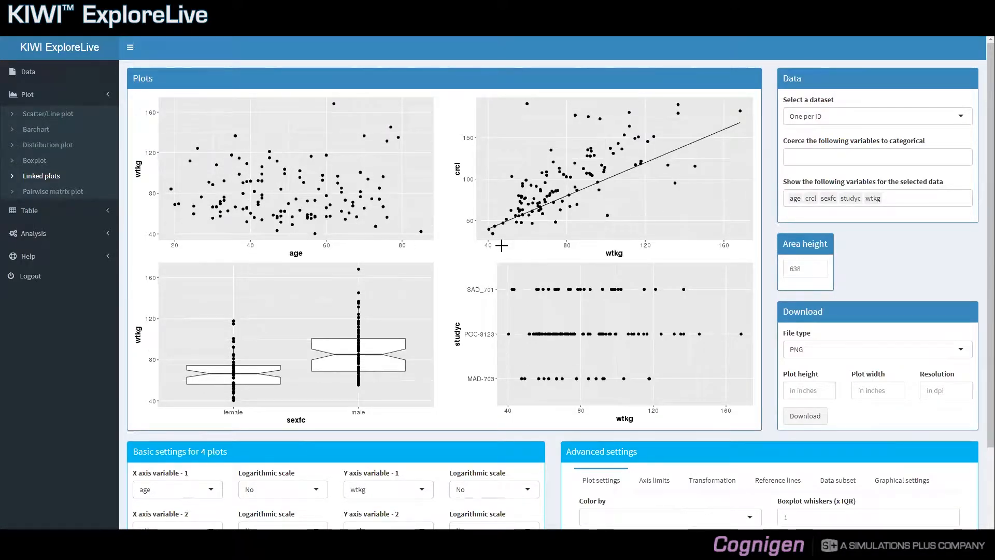
scroll(502, 245, down, 1)
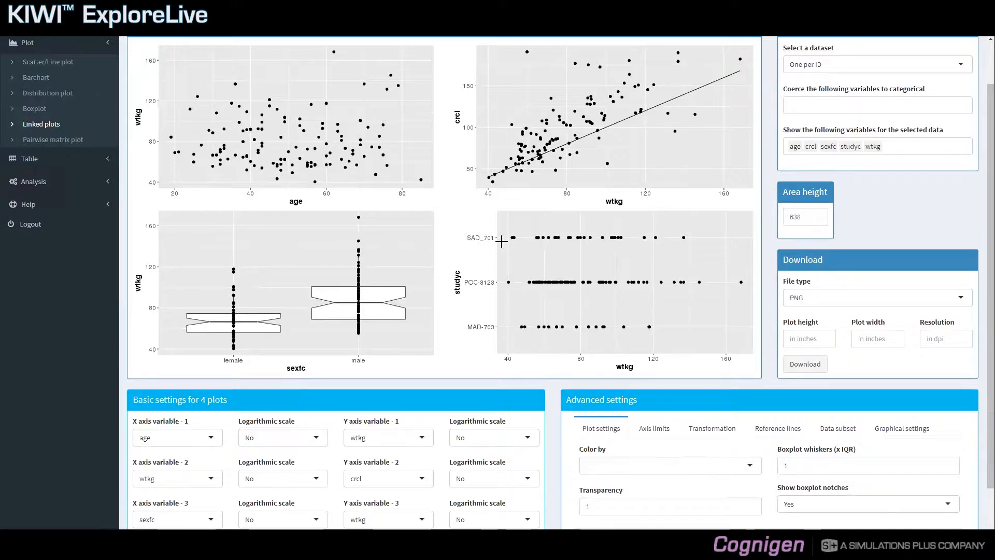
scroll(501, 241, up, 1)
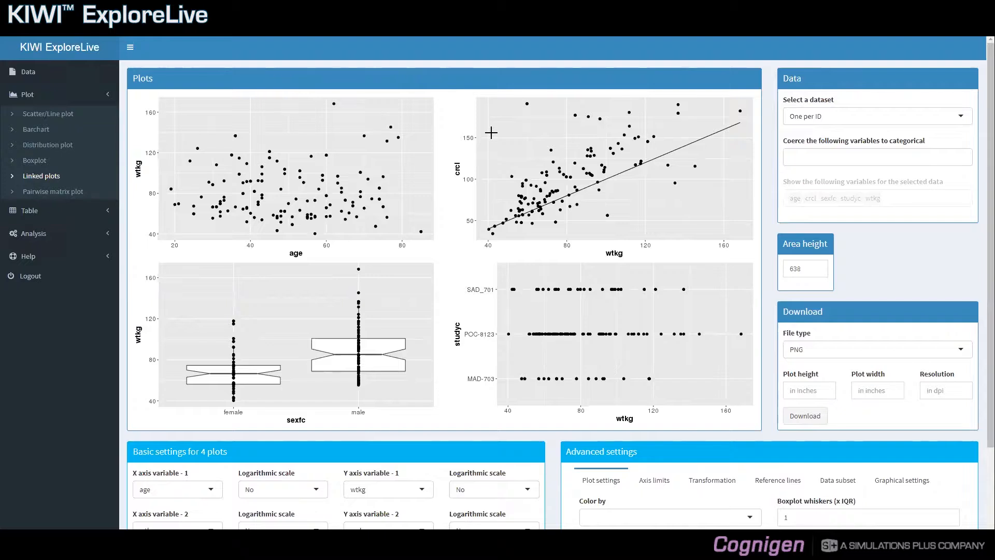
drag(522, 99, 531, 109)
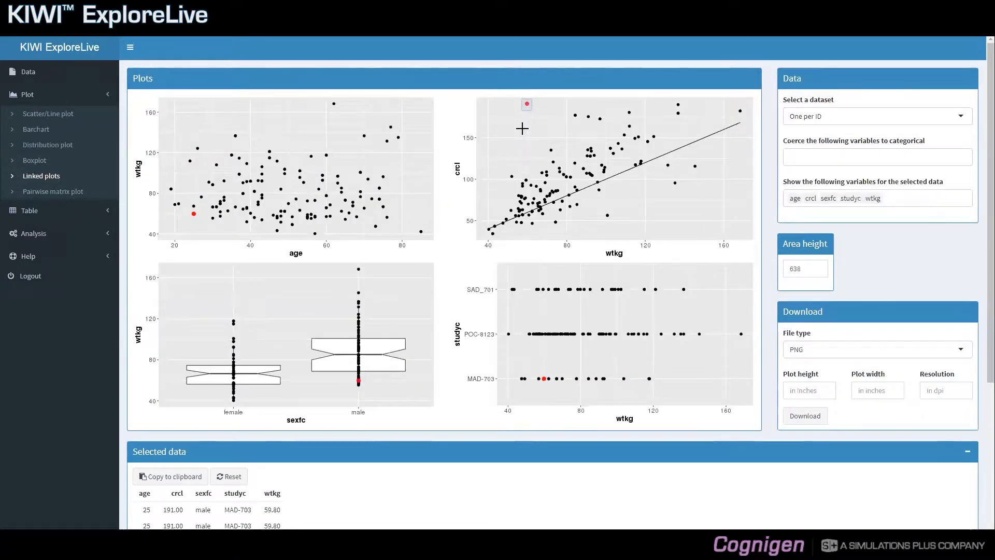
click(520, 117)
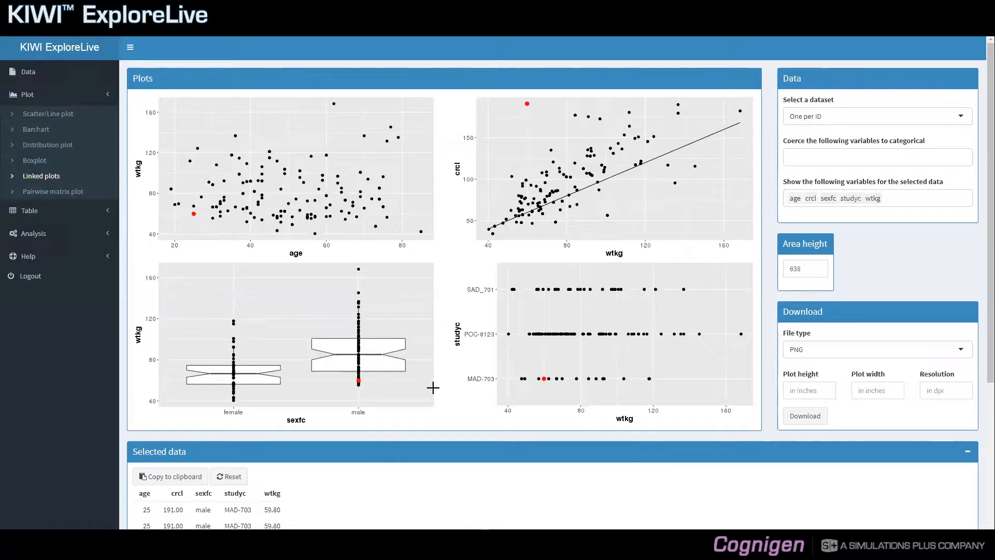
Add the heaviest POC-8123 point in the fourth plot and the points around wtkg 60–80, crcl 110–145 in the second plot to the selection.
drag(736, 328, 746, 340)
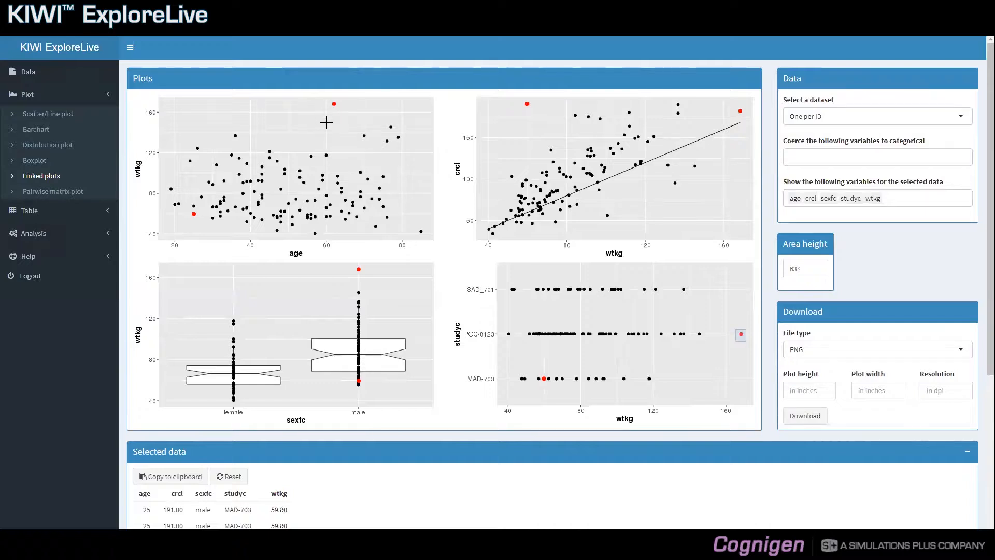
drag(527, 140, 565, 172)
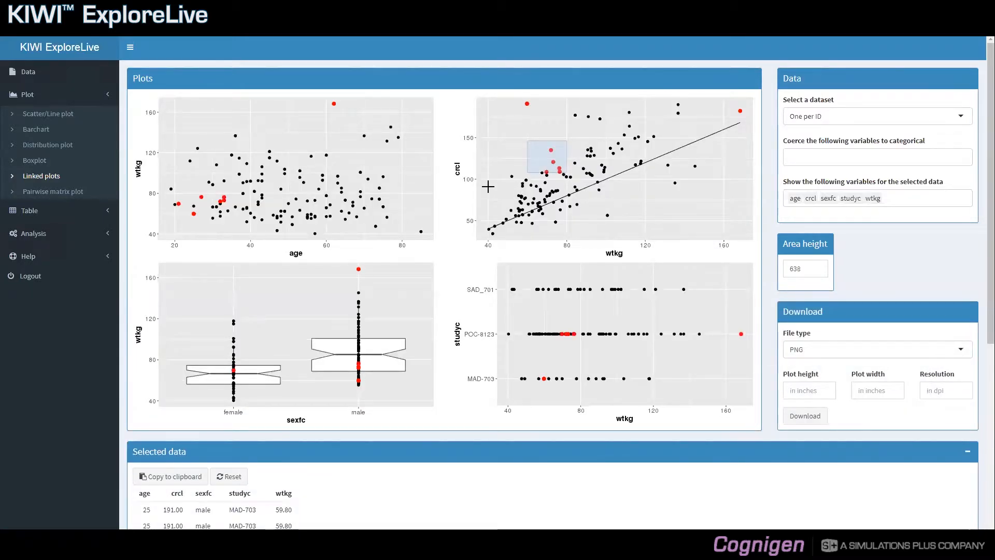
click(488, 186)
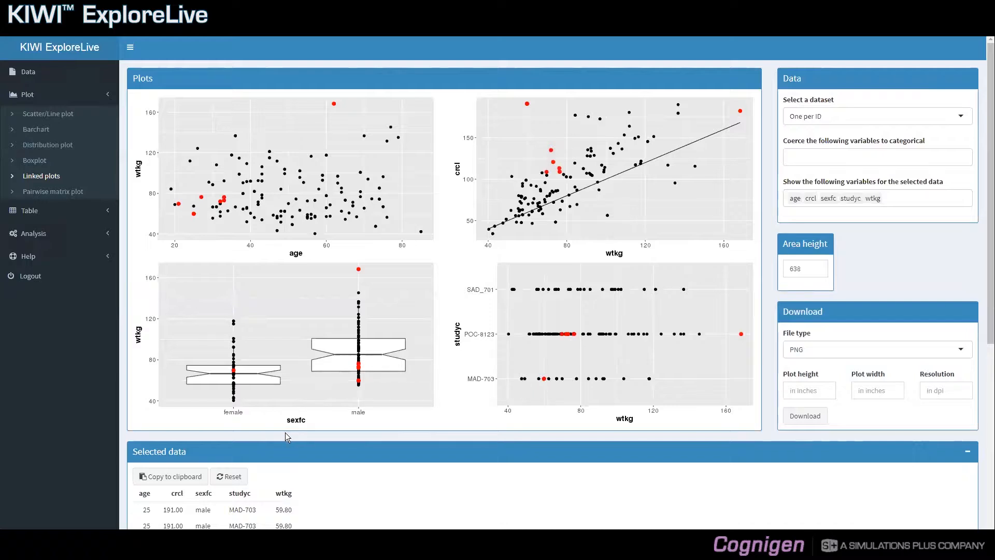
Review the selected data table and add the variables id and num to those shown for the selected data.
scroll(283, 438, down, 1)
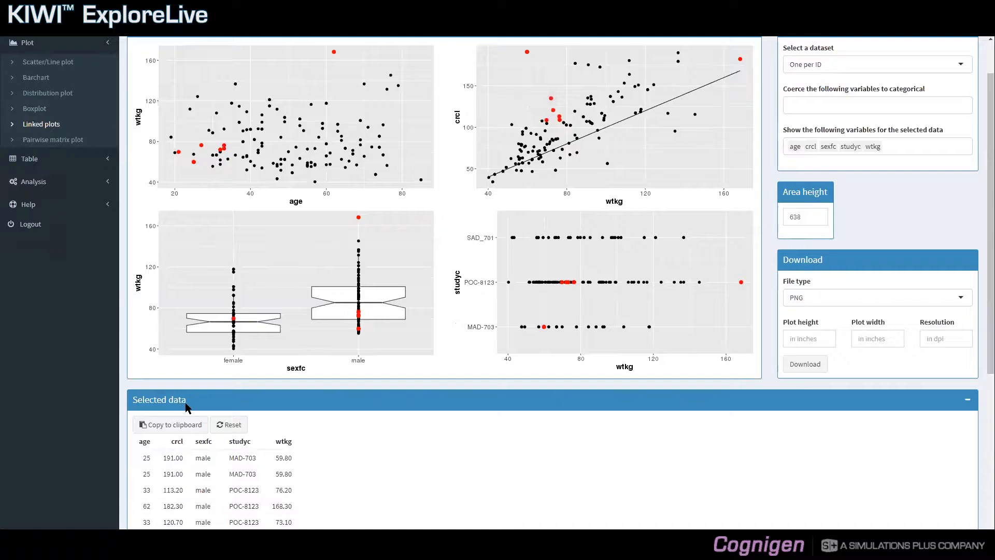
scroll(181, 403, down, 1)
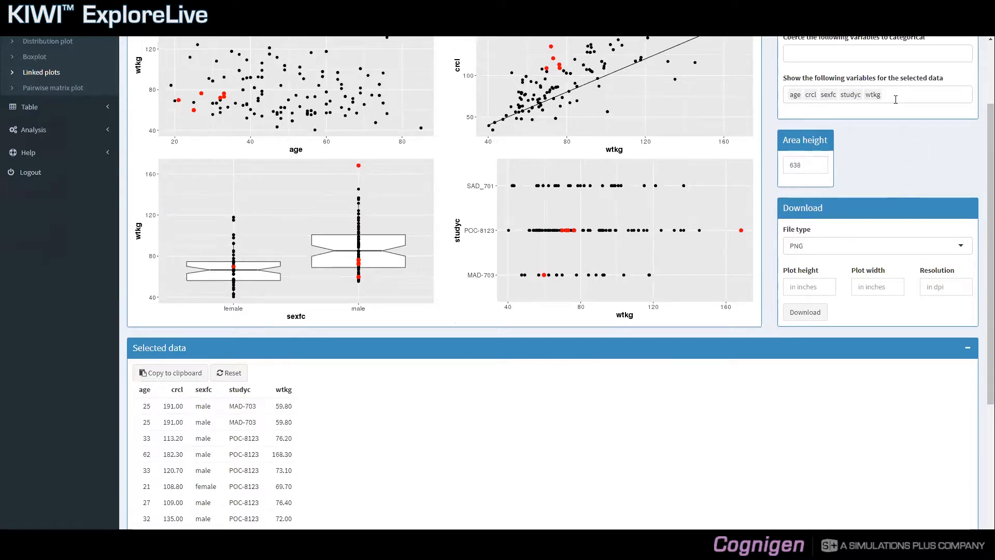
scroll(896, 99, up, 2)
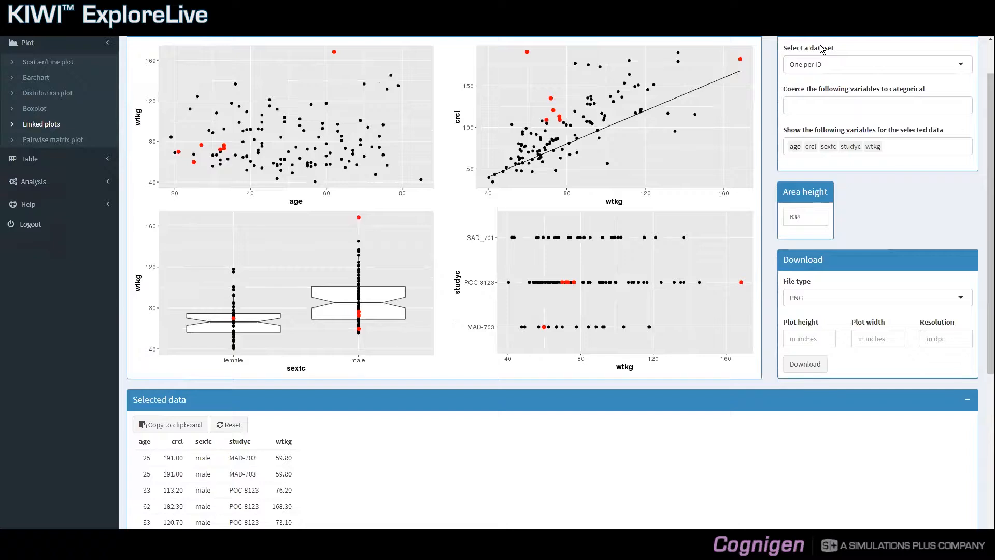
scroll(887, 99, up, 1)
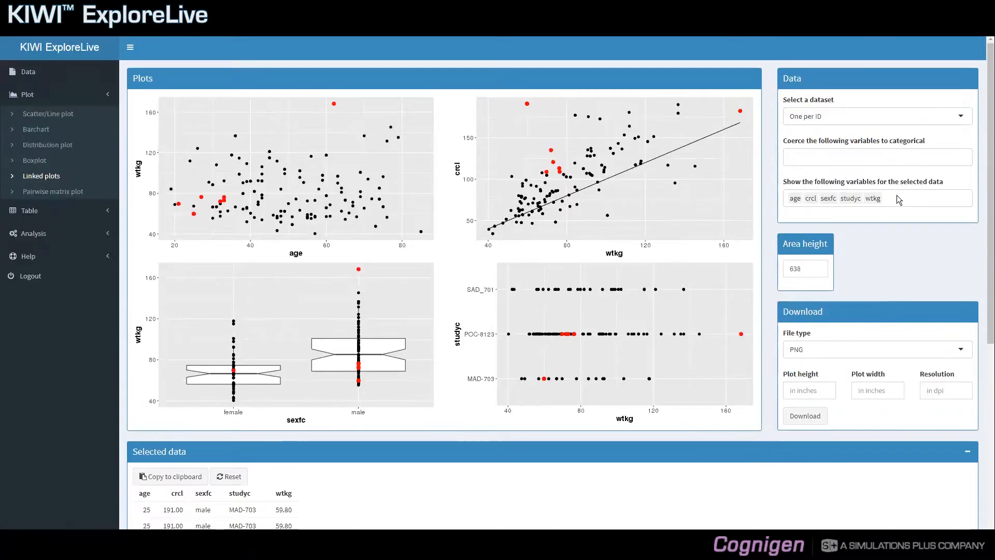
click(899, 200)
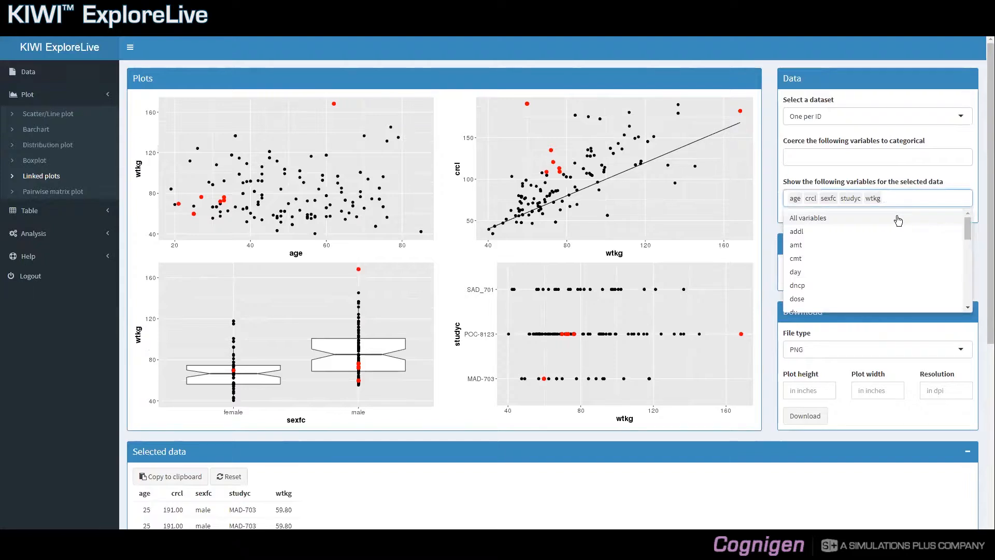
text(id)
key(Return)
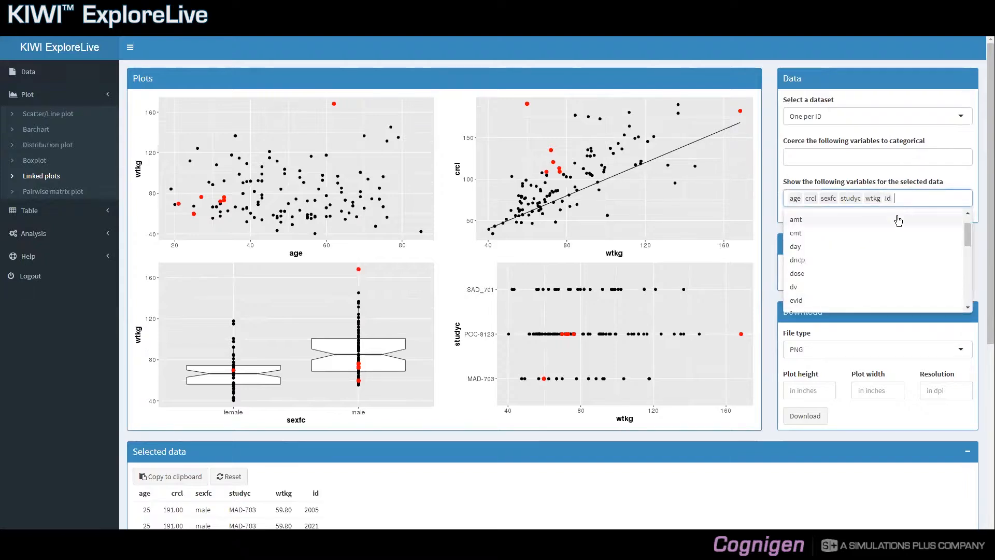
text(num)
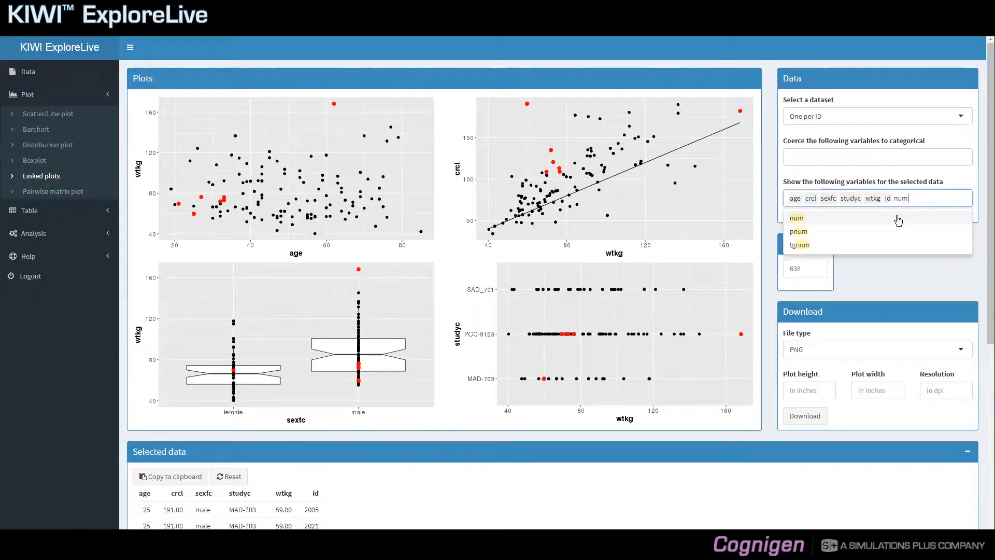
key(Return)
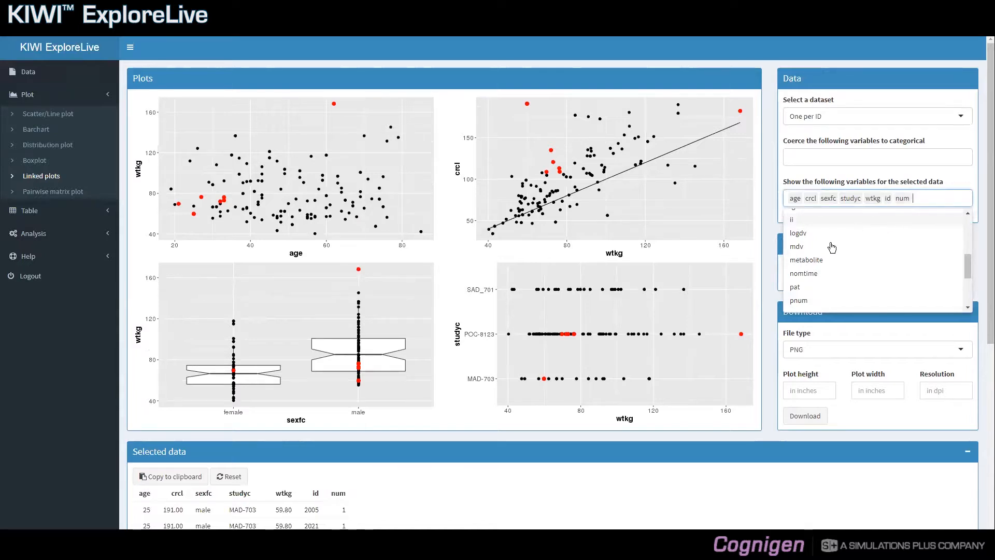
Copy the selected data to the clipboard and reset the point selection.
scroll(443, 424, down, 2)
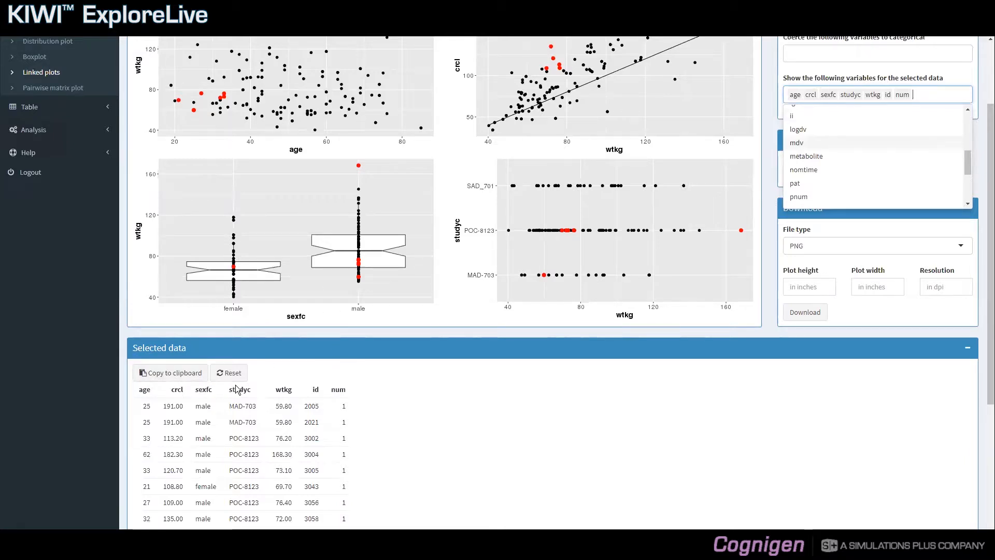
click(179, 381)
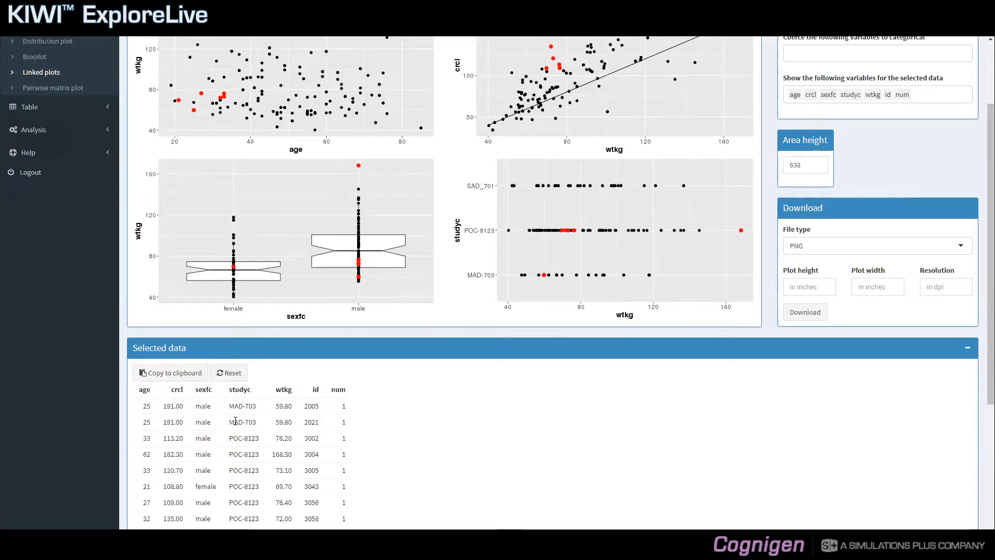
click(234, 375)
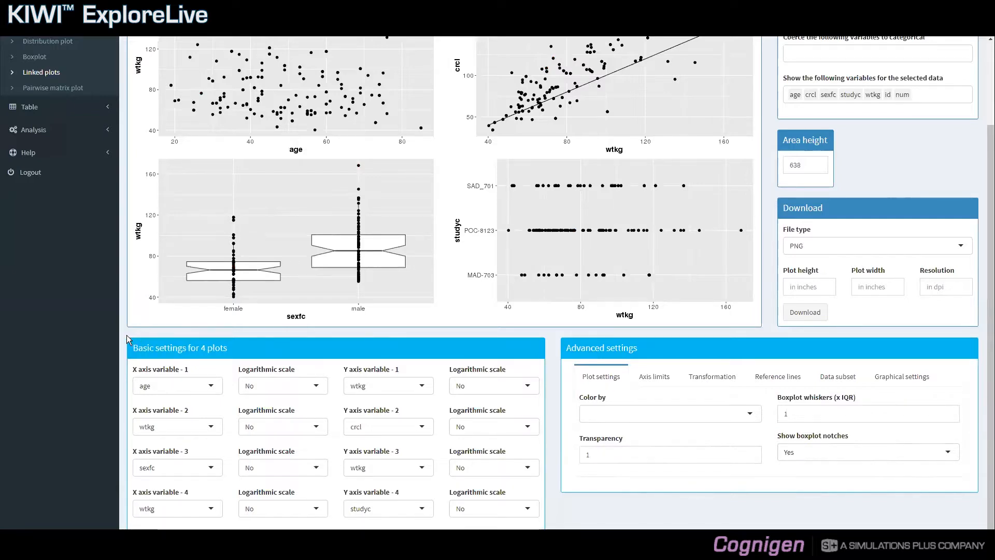
Color the points in all four linked plots by dose.
scroll(127, 335, up, 1)
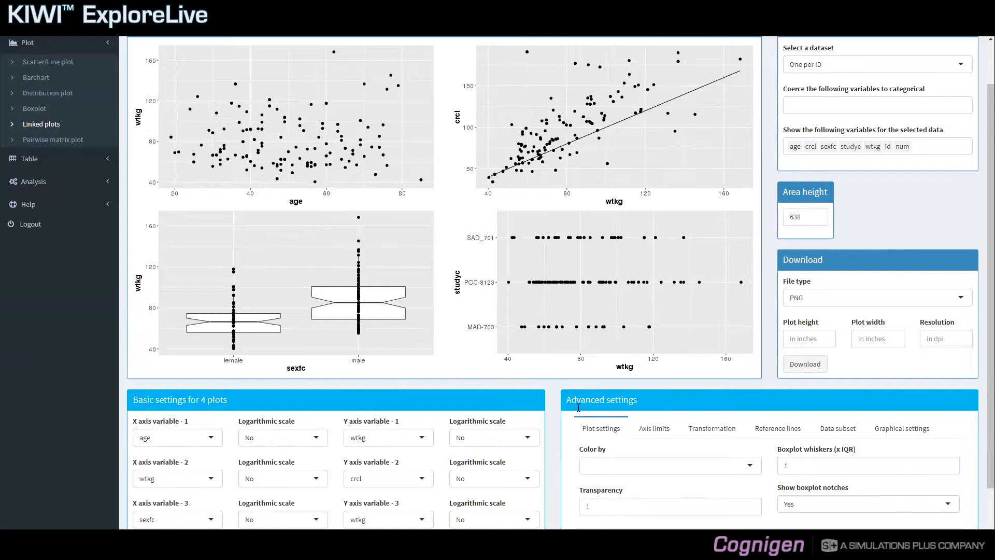
click(601, 464)
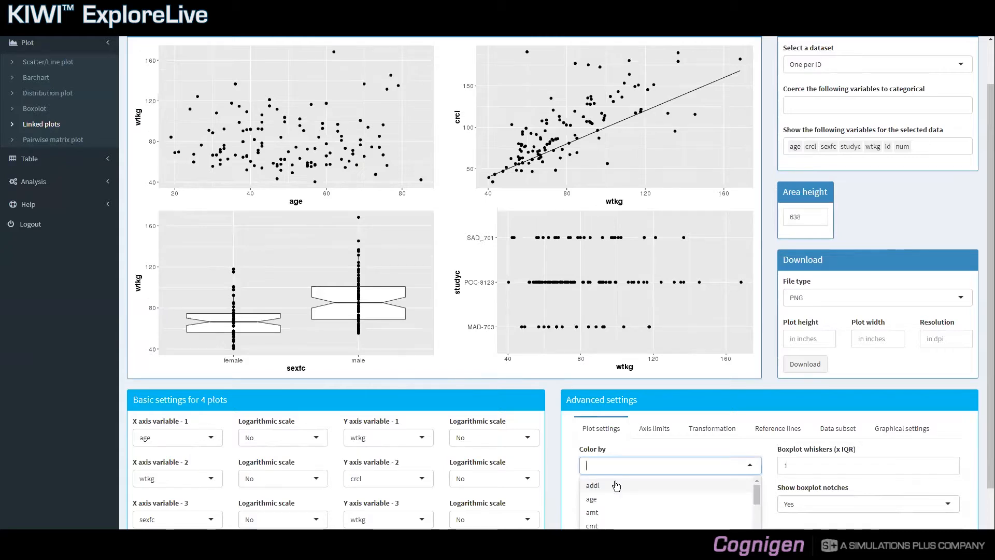
text(dose)
click(616, 485)
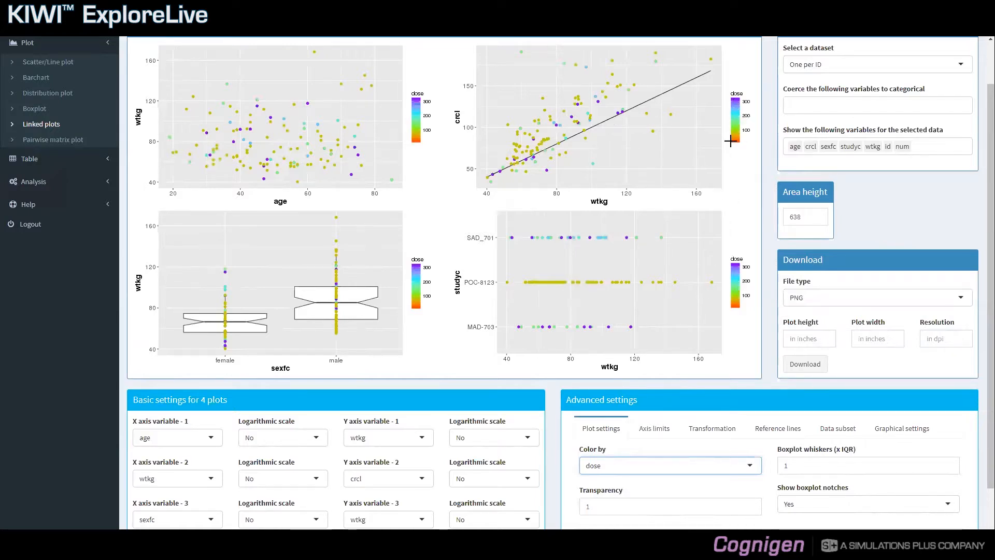
Coerce the dose variable to categorical.
click(793, 102)
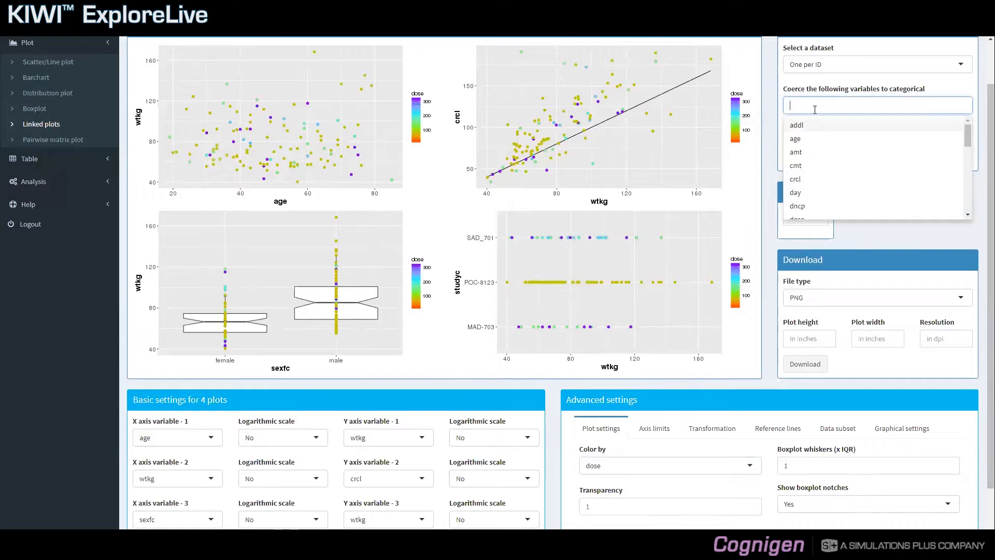
text(dose)
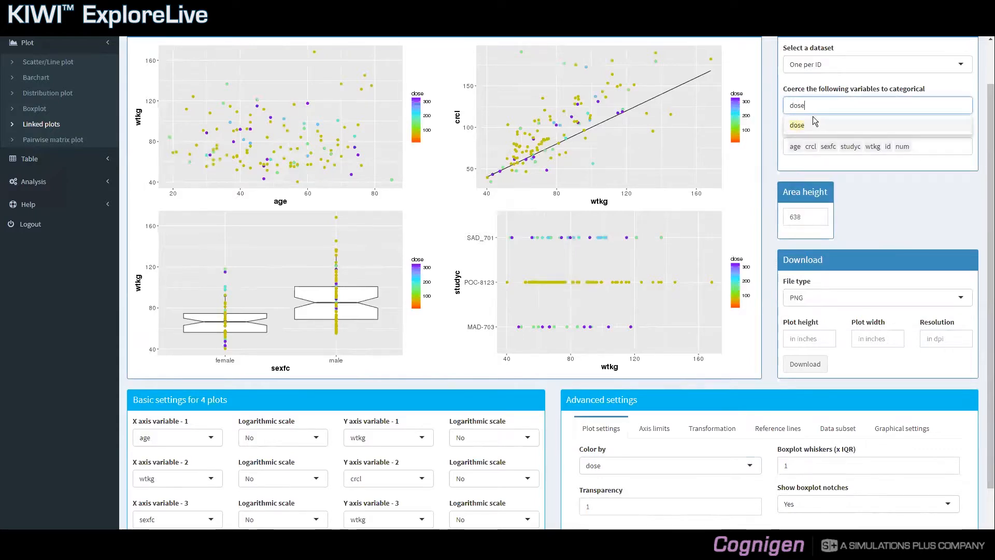
click(813, 123)
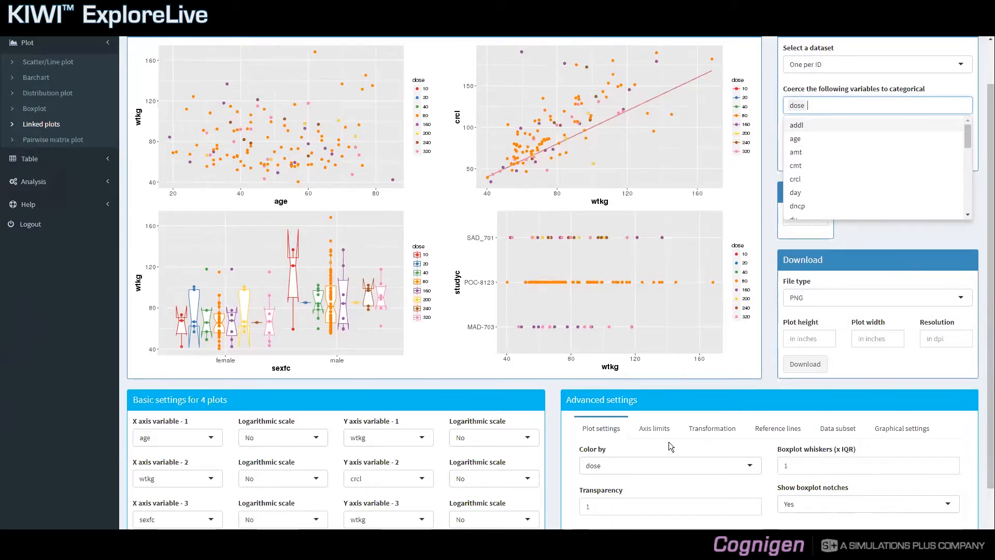
Set the boxplot whiskers to 1.5 times the IQR and the plot transparency to 0.25.
click(819, 469)
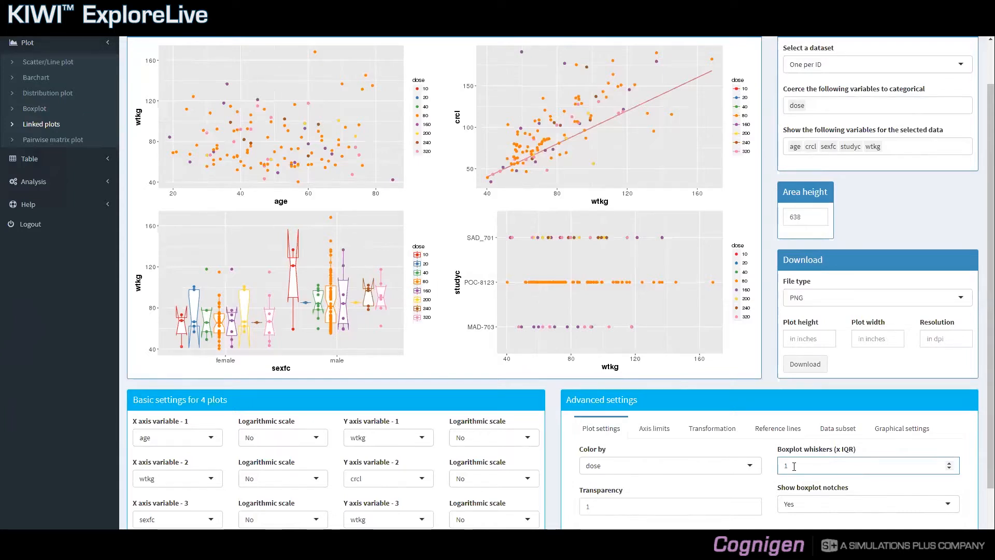
text(.5)
click(602, 508)
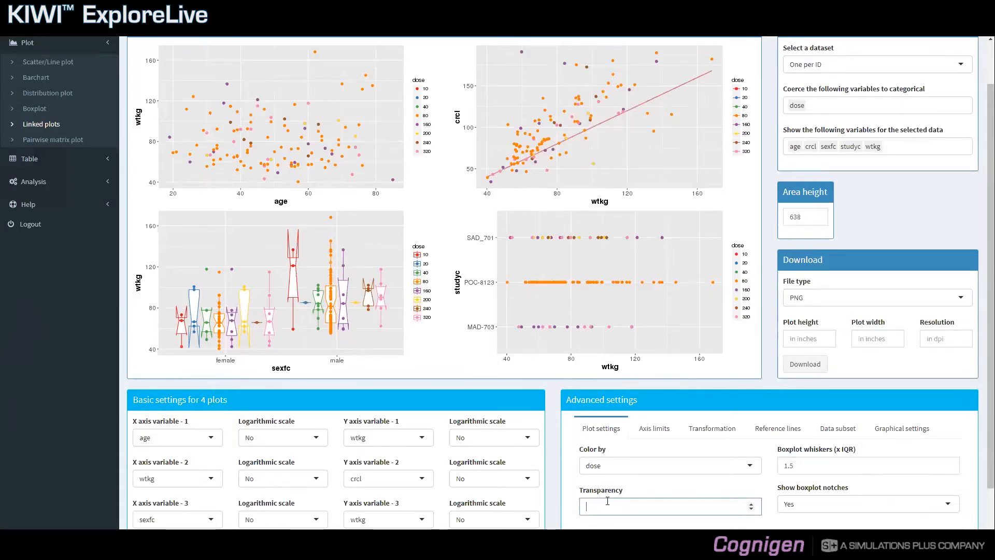
text(0)
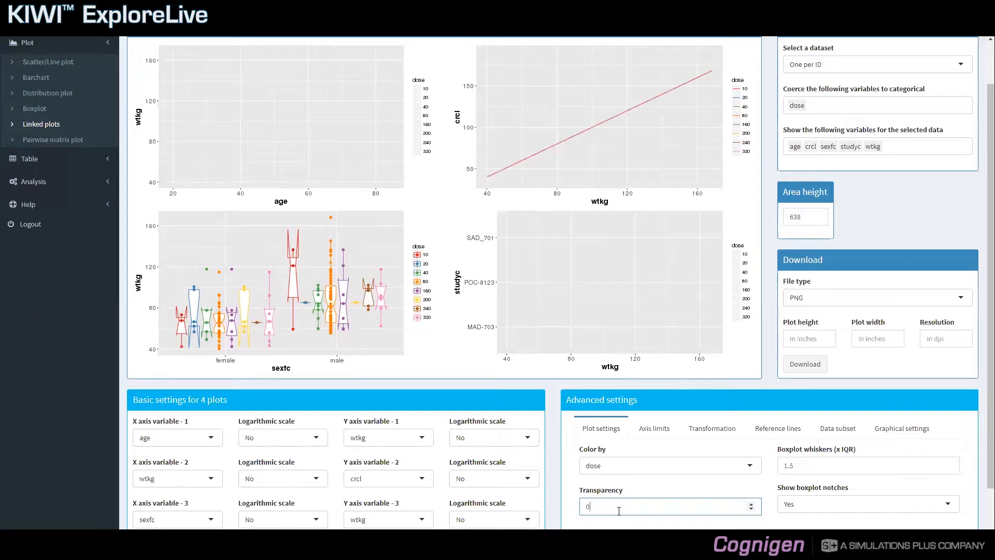
text(25)
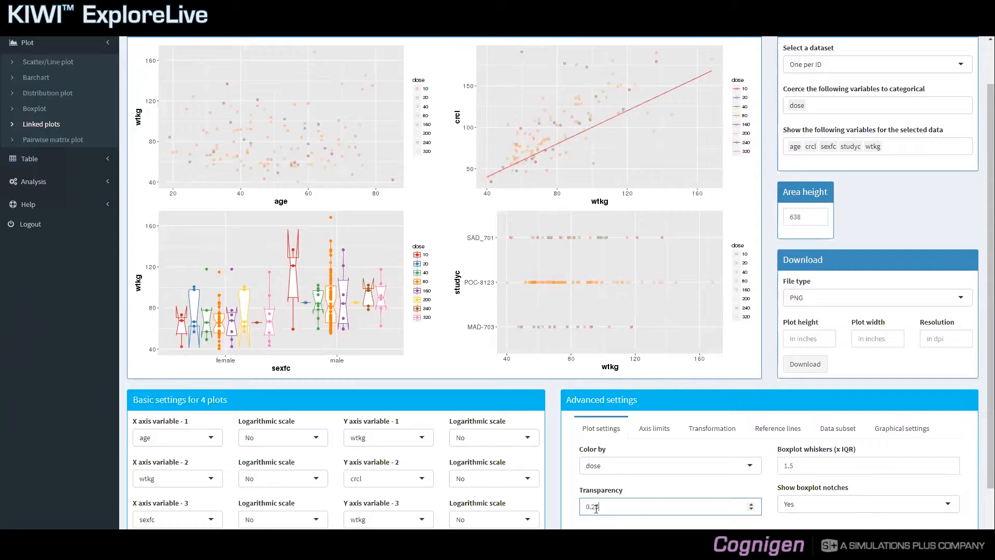
Set the plot transparency to 1 and turn off the boxplot notches.
key(BackSpace)
double_click(586, 507)
text(1)
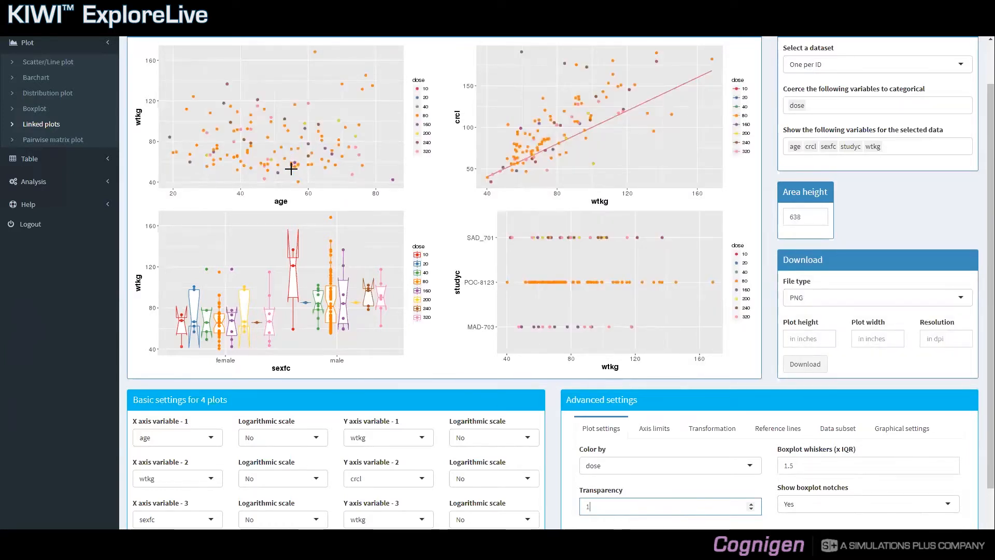
click(820, 511)
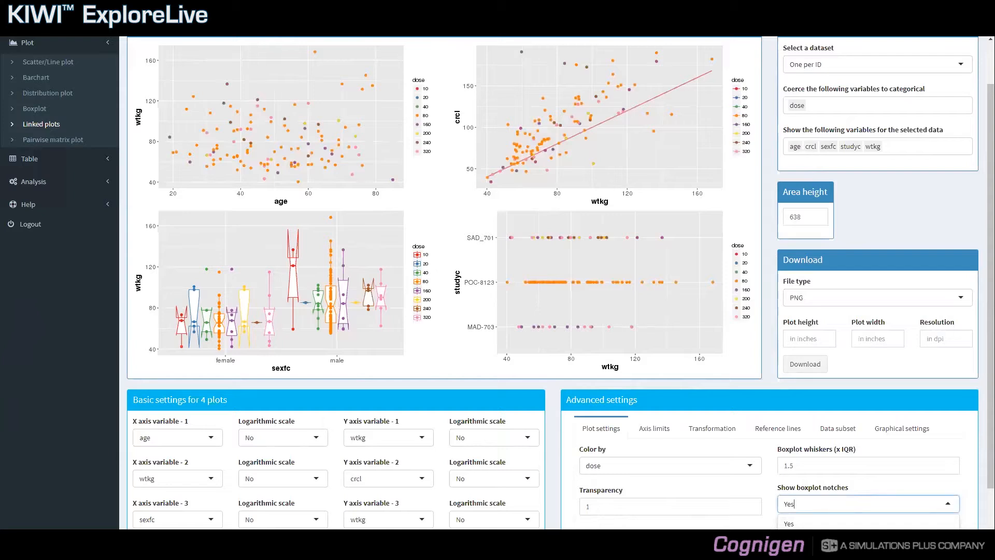
click(789, 537)
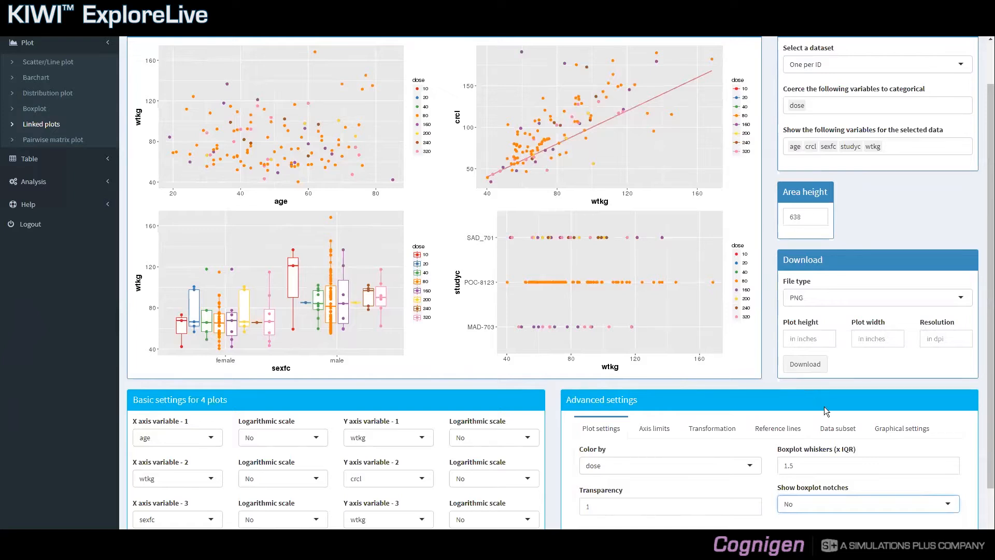
Try a very light and a very dark plot background, and set the darkness to 29.
click(837, 430)
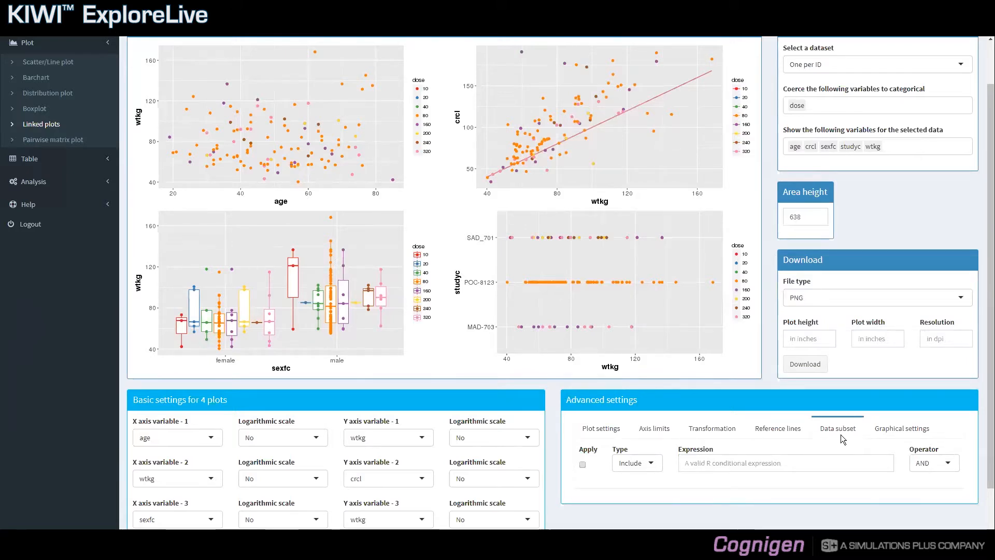
click(887, 432)
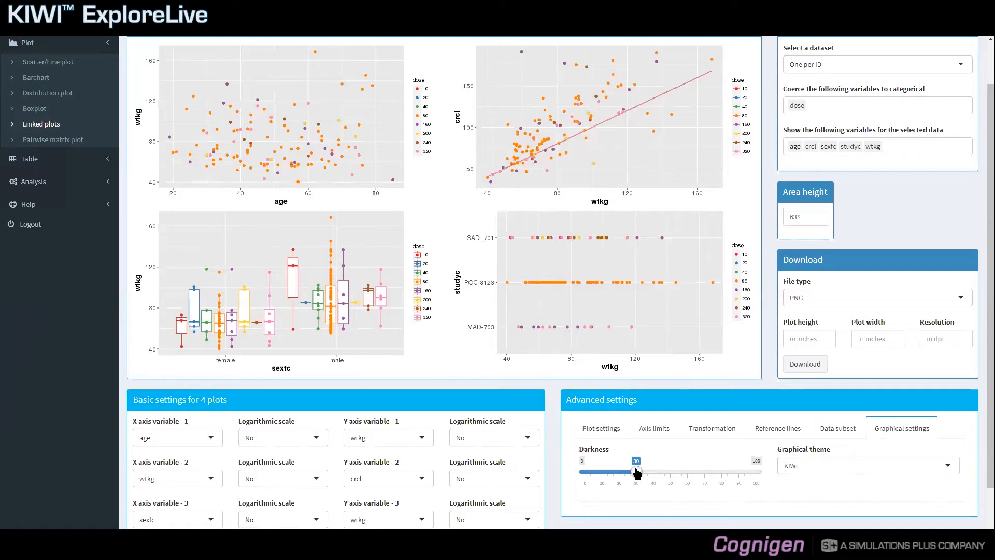
drag(636, 472, 594, 477)
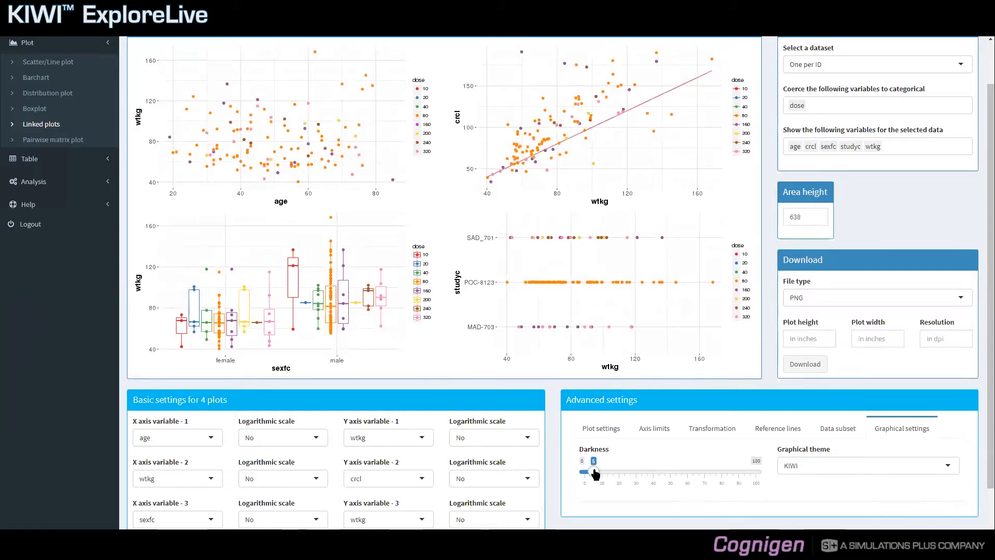
drag(594, 472, 729, 477)
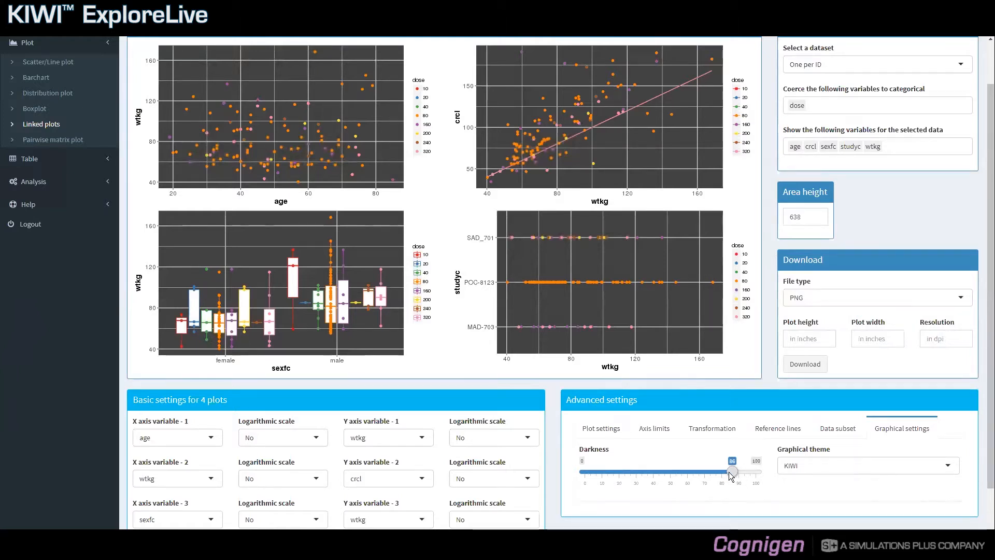
drag(733, 472, 637, 479)
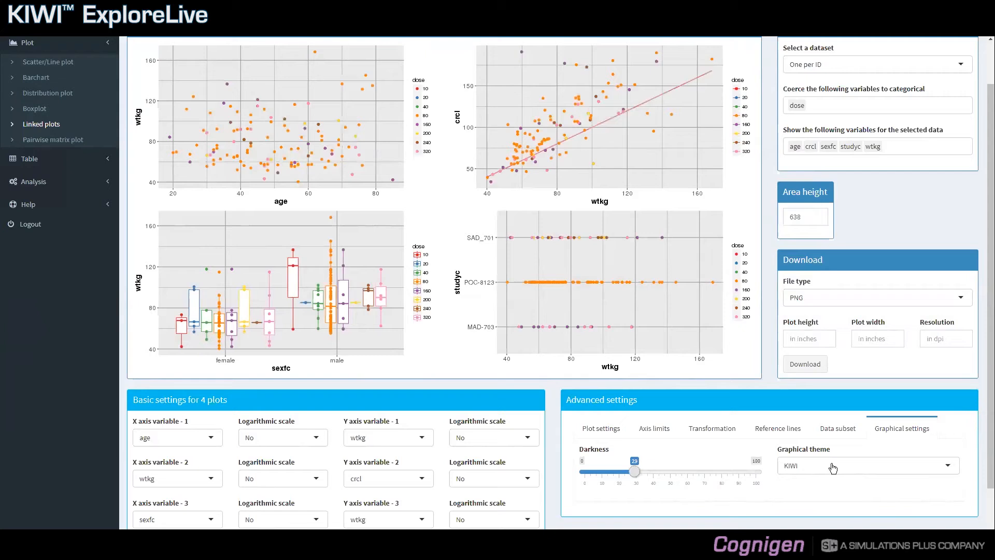
Try the KIWI solid graphical theme on the linked plots, and switch them to the ggplot2 theme.
click(833, 467)
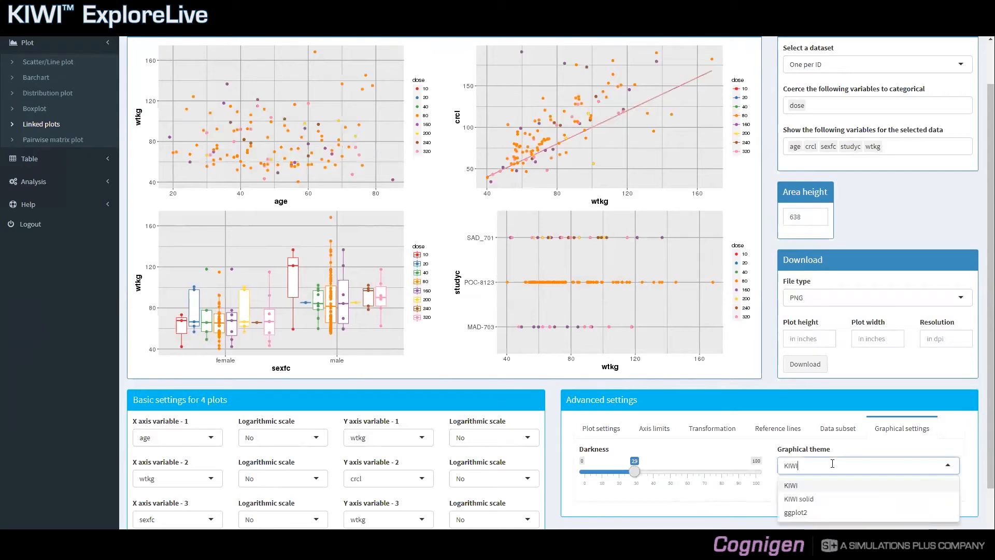
click(831, 499)
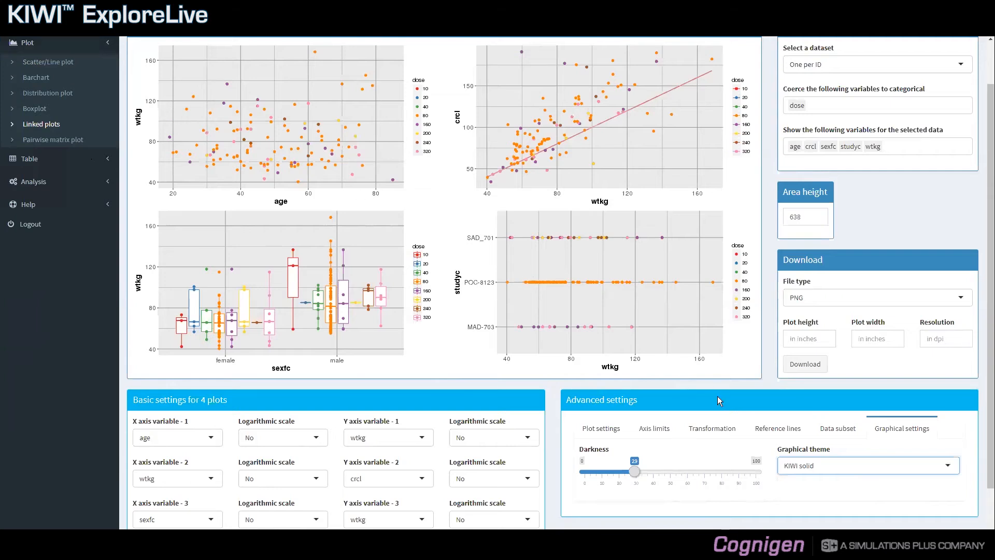
click(795, 464)
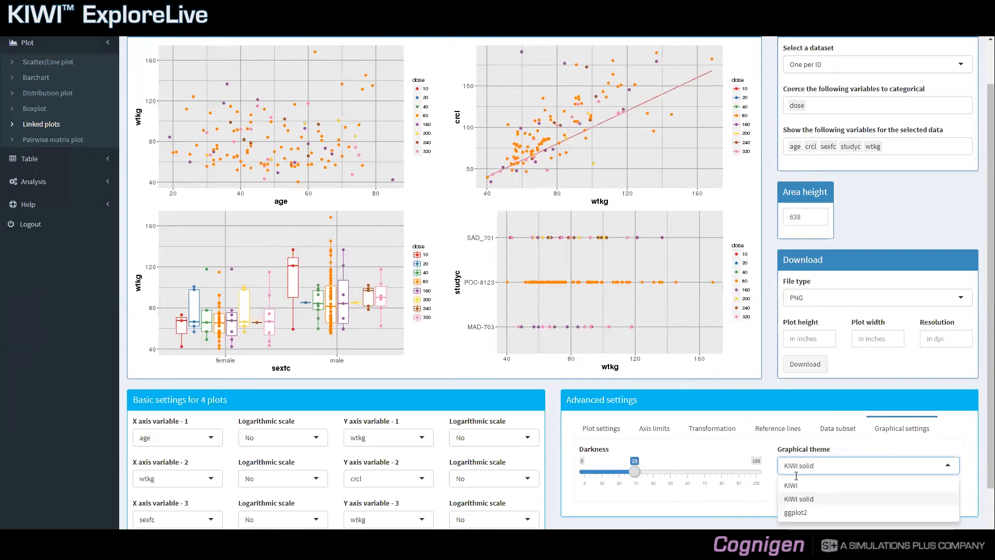
click(795, 513)
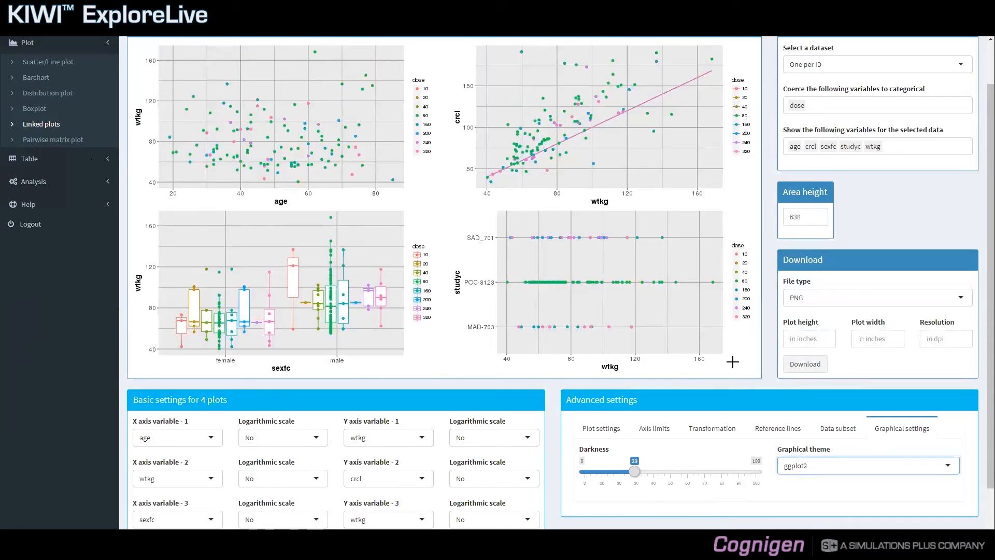
scroll(732, 362, up, 2)
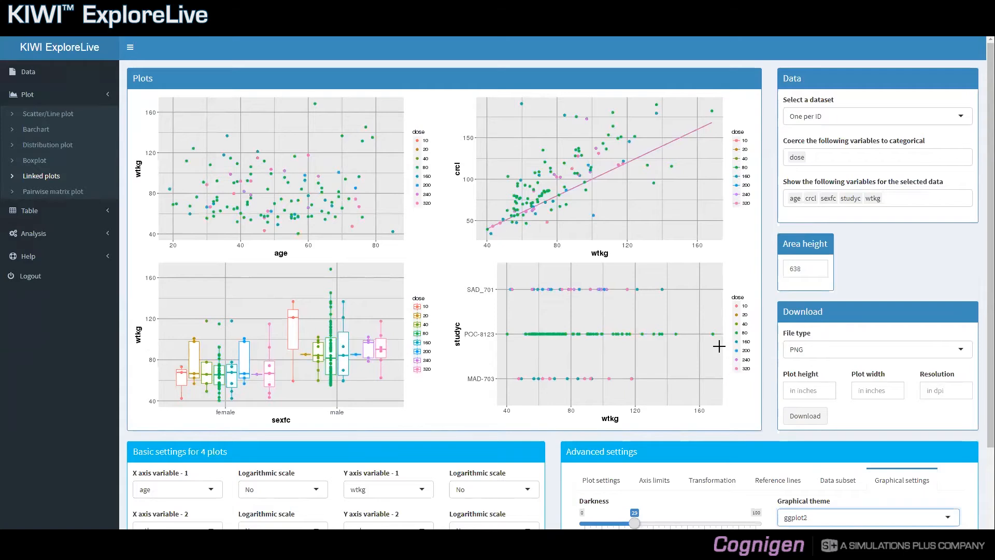